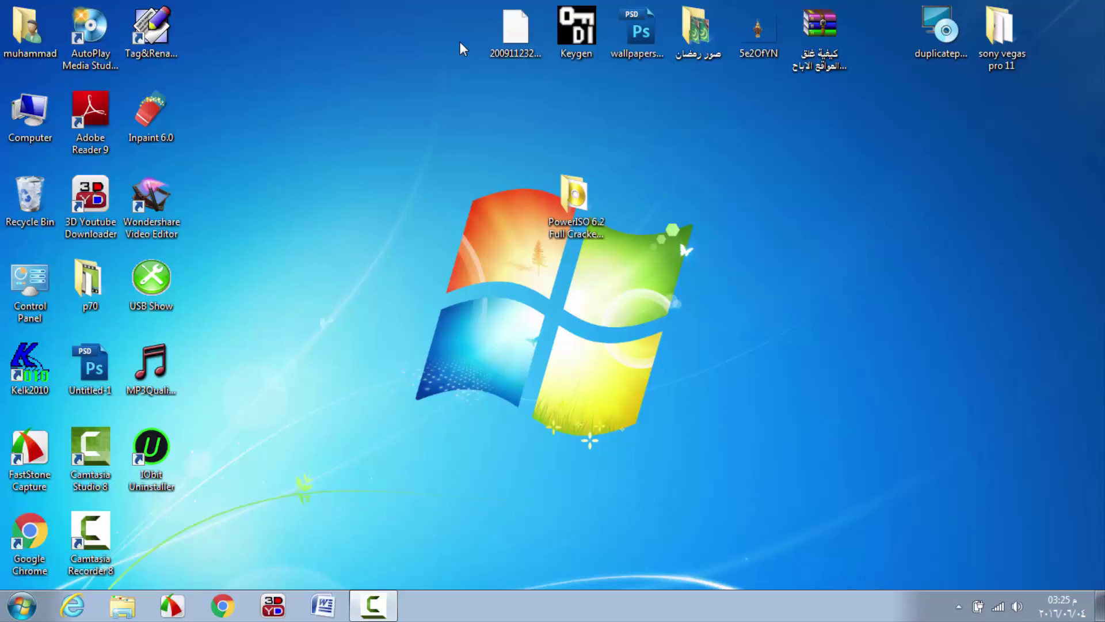
Open the PowerISO 6.2 folder on the desktop, run the PowerISO.v6.2-Cracked installer, and close the folder window.
click(588, 221)
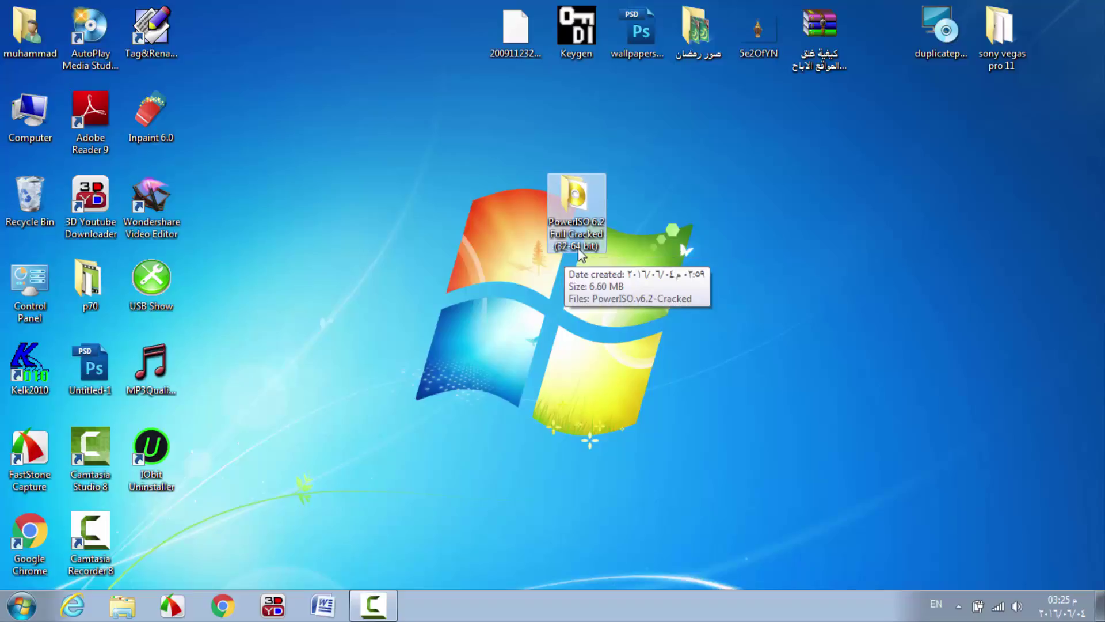
double_click(589, 199)
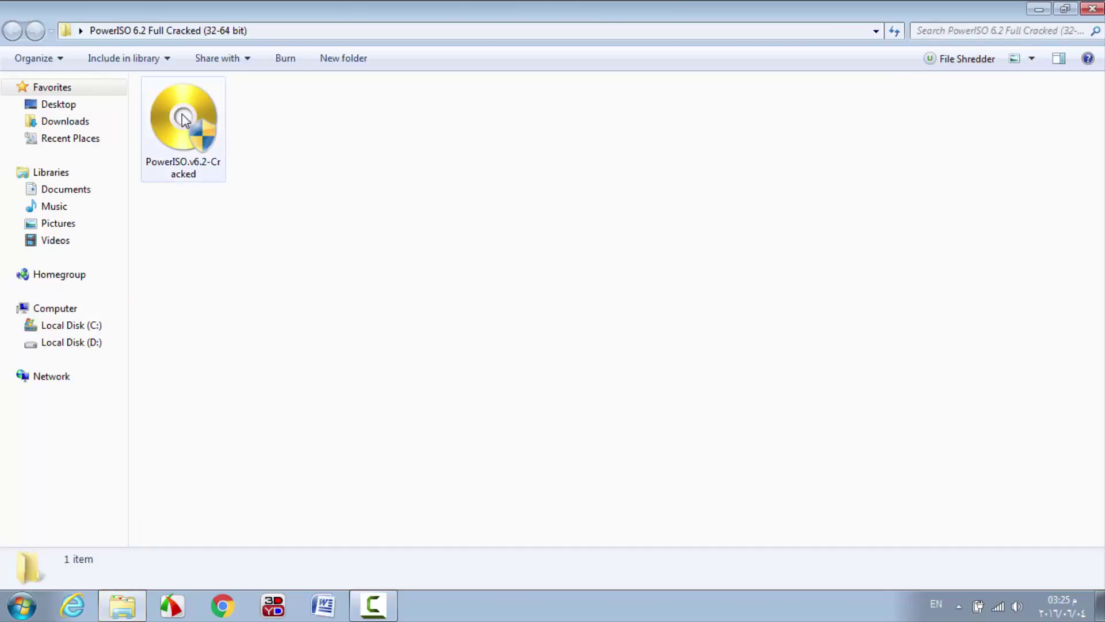
click(181, 114)
double_click(182, 114)
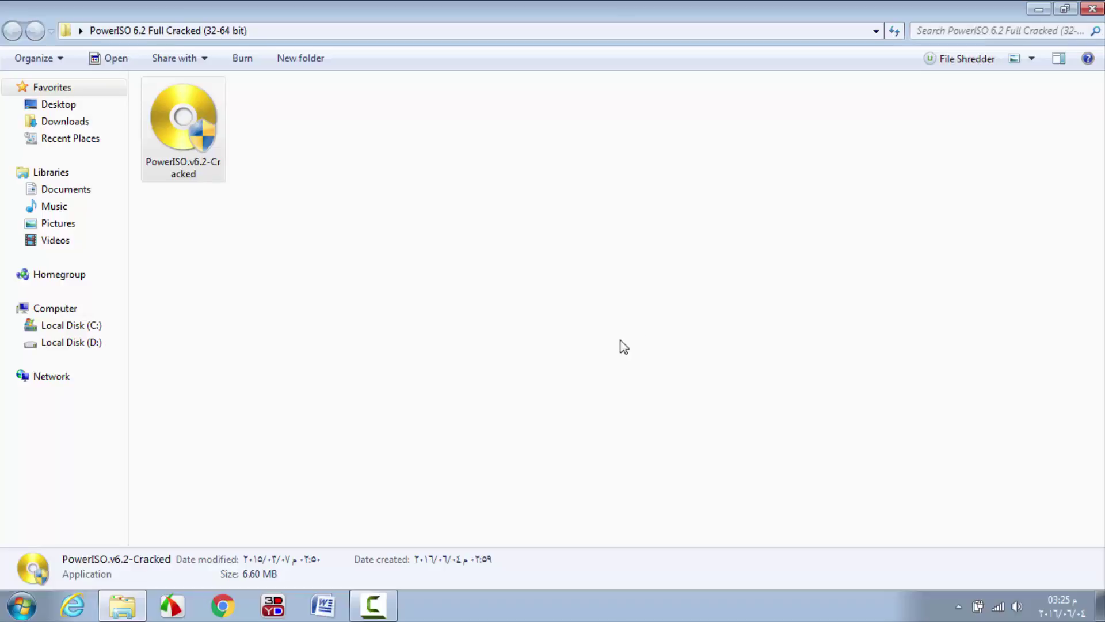
click(1092, 8)
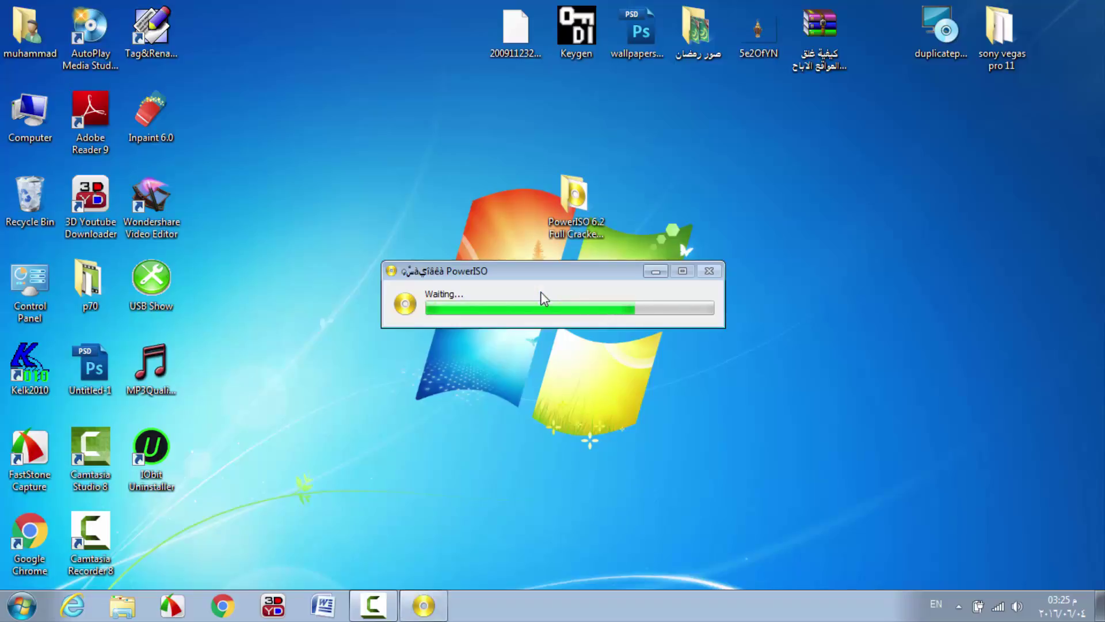
Install PowerISO 6.2 to C:\Program Files\PowerISO and continue to the final setup options.
click(626, 431)
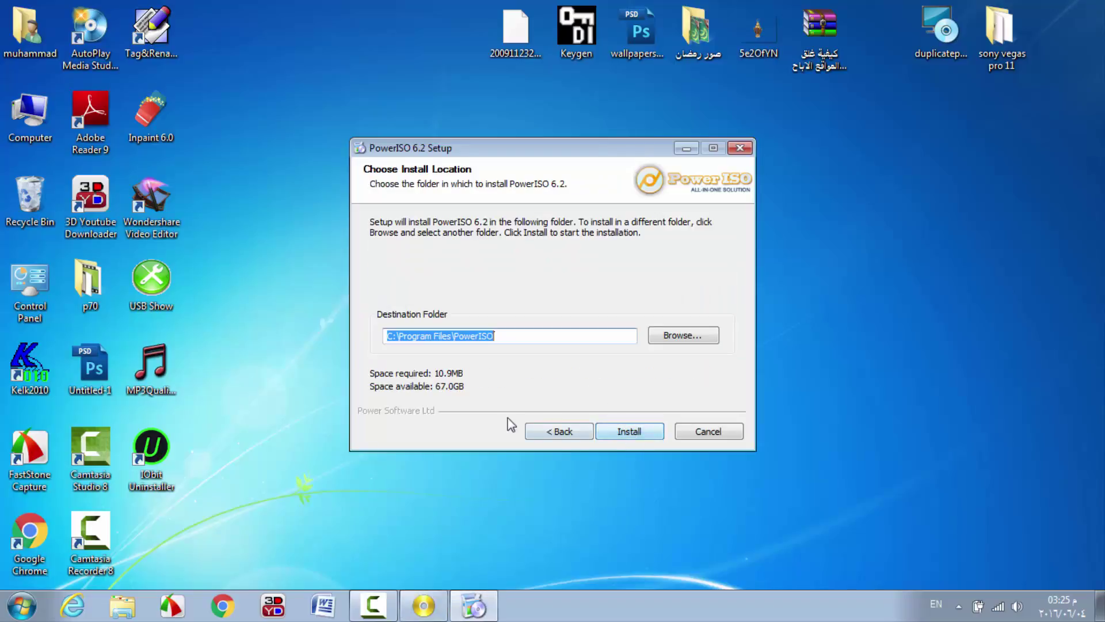
click(626, 433)
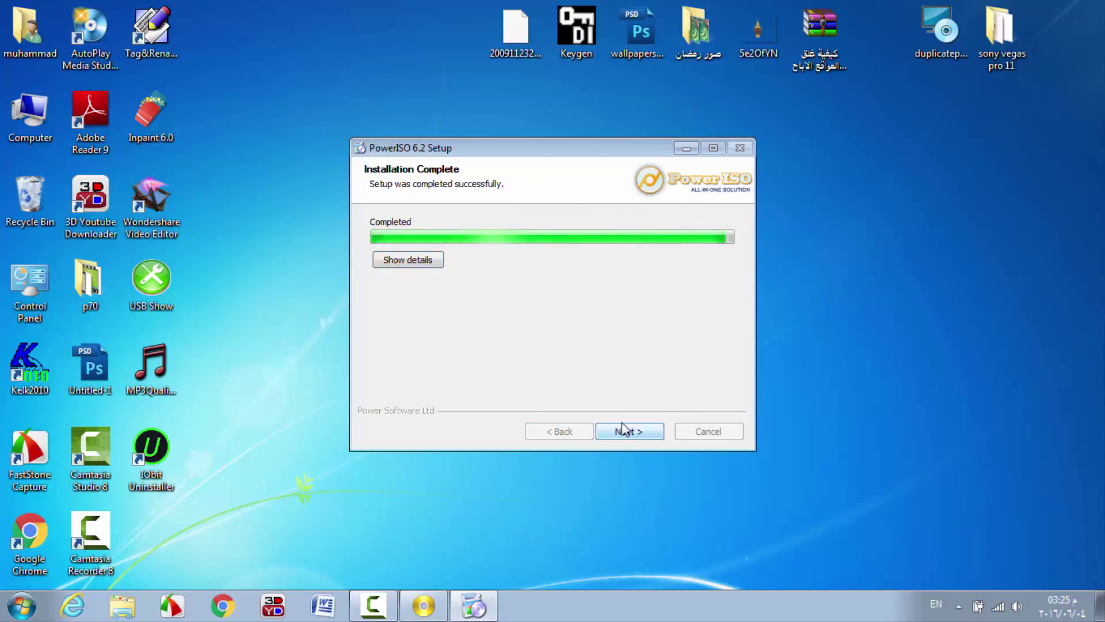
click(637, 437)
Choose 1 Drive as the number of virtual drives, toggle the .img file association, and finish the setup.
click(714, 244)
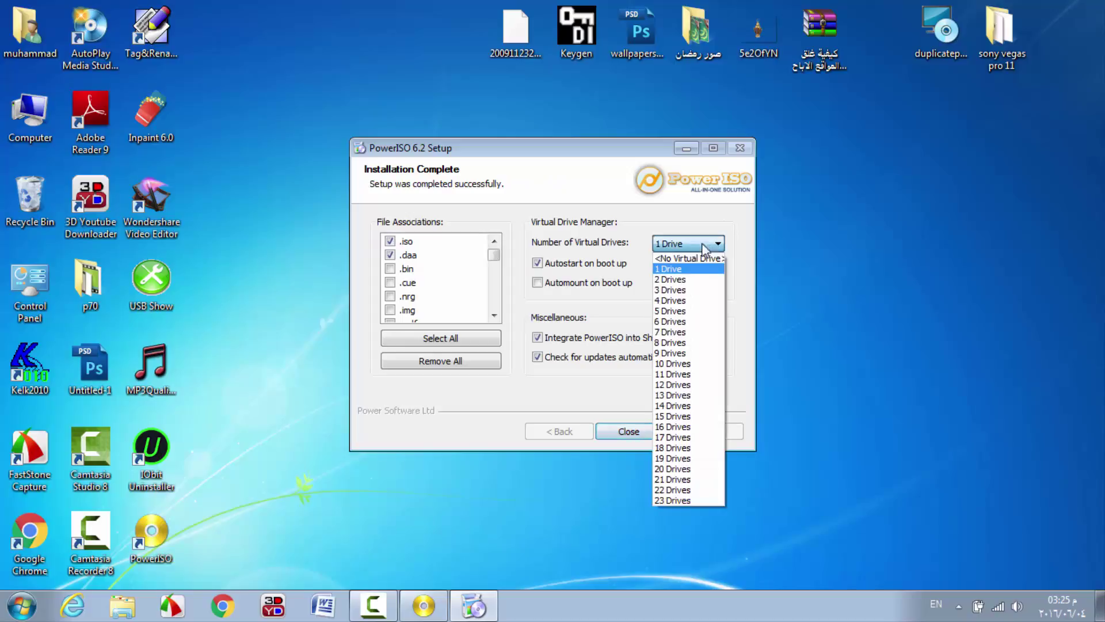
click(690, 266)
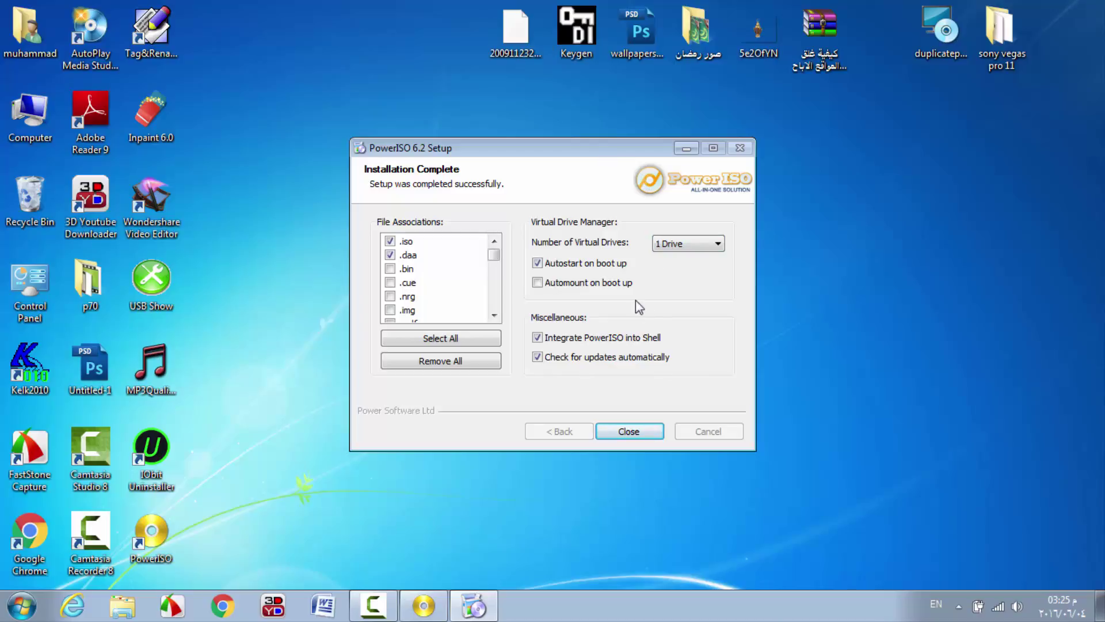
click(391, 311)
click(634, 432)
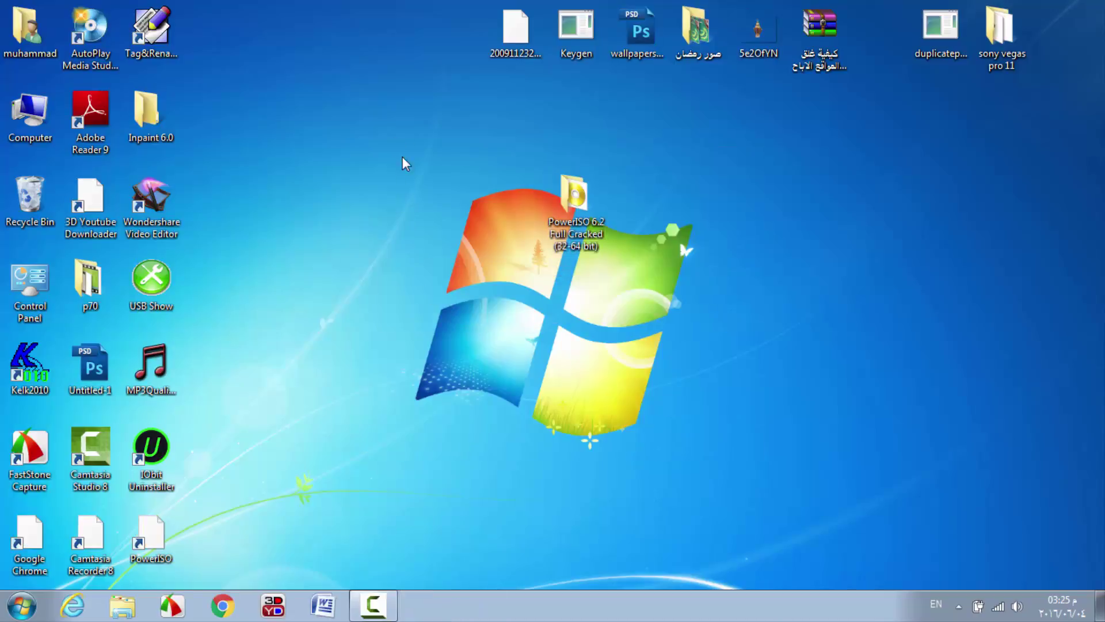
Refresh the desktop and open Computer to check which removable and optical drives are listed.
right_click(398, 141)
click(426, 187)
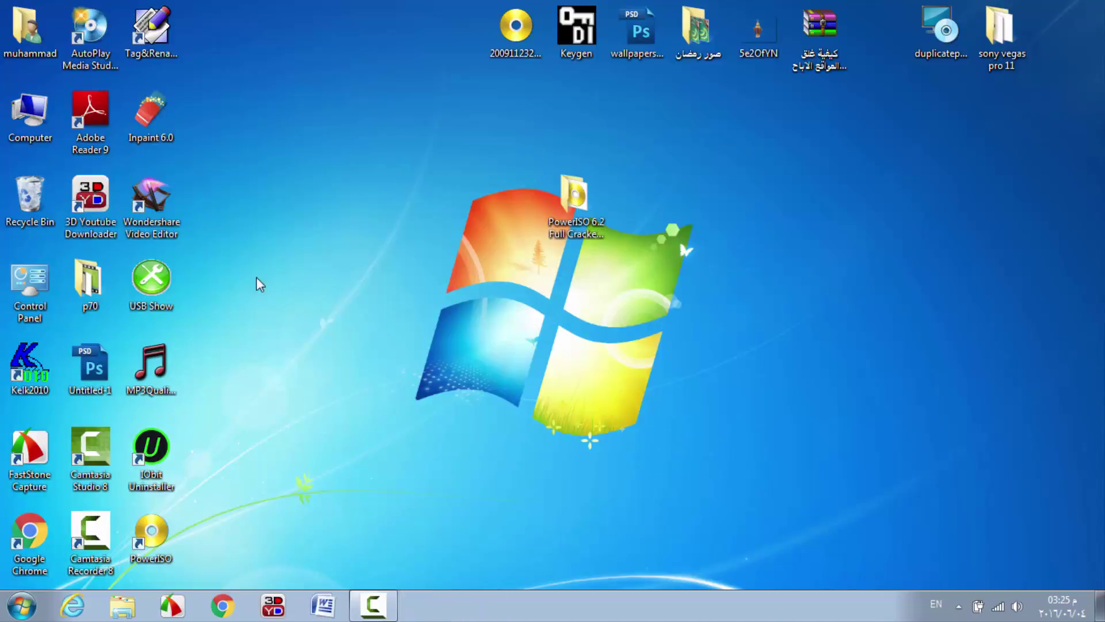
double_click(30, 115)
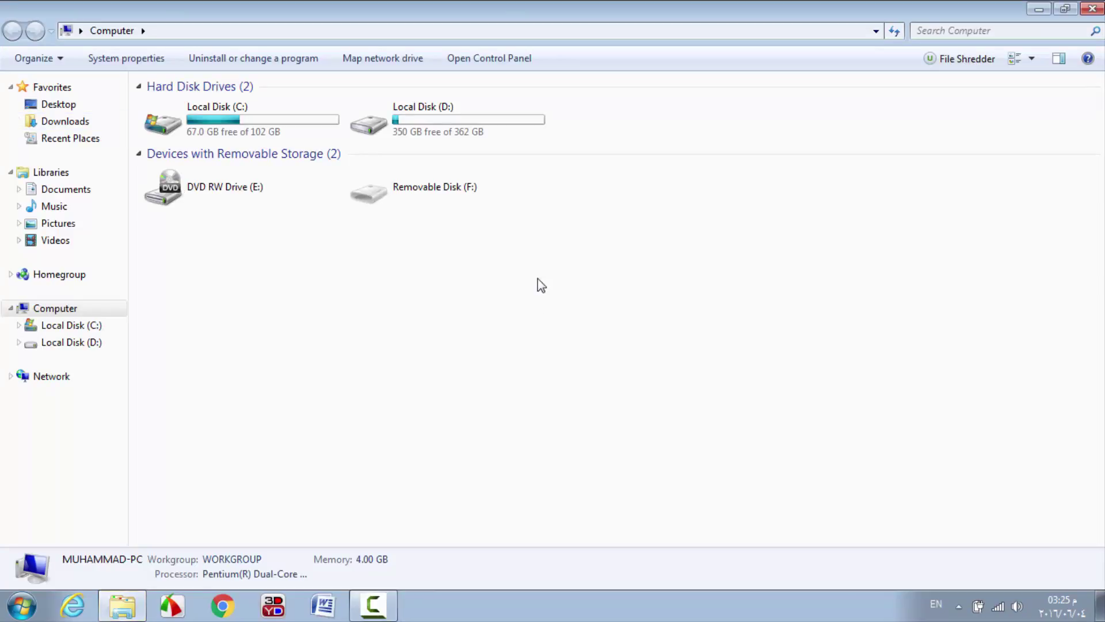
drag(772, 243, 565, 177)
drag(697, 240, 347, 148)
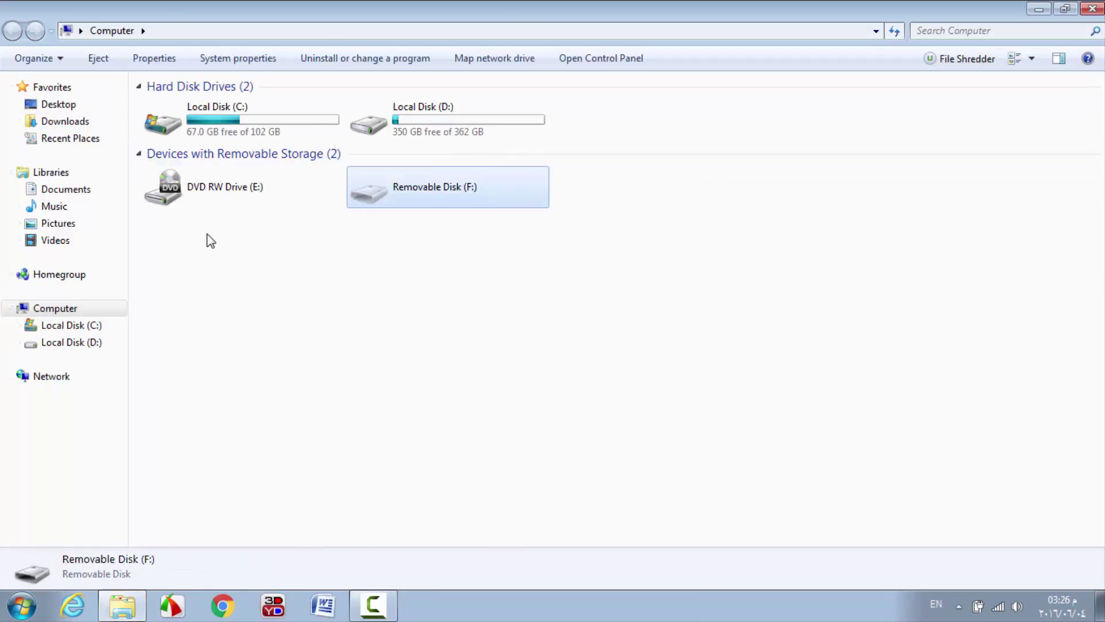
click(216, 198)
drag(726, 245, 581, 188)
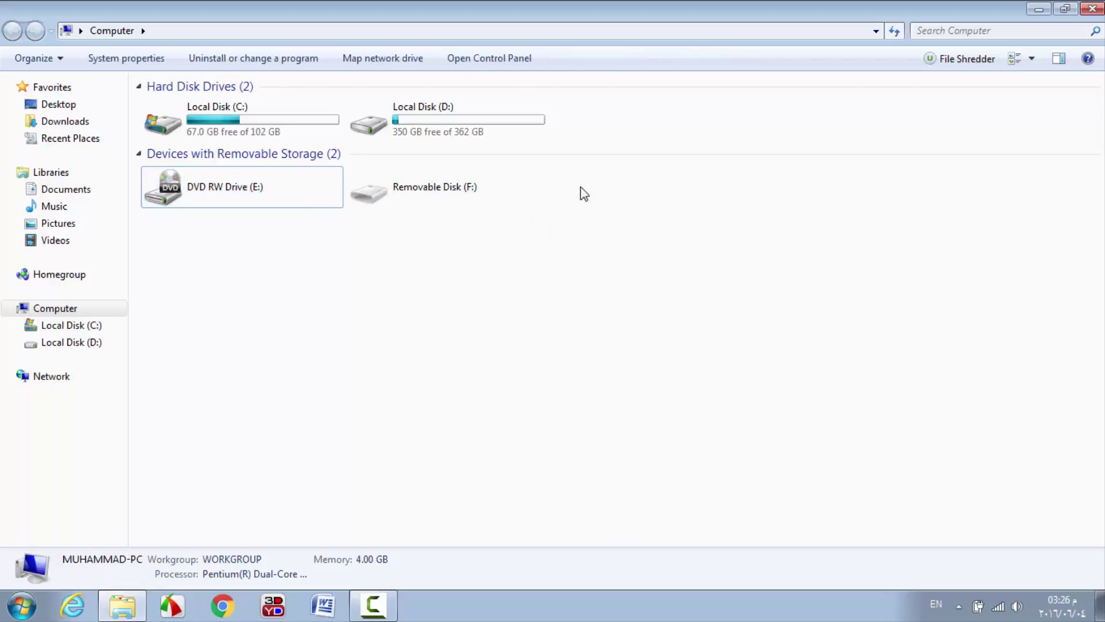
click(140, 609)
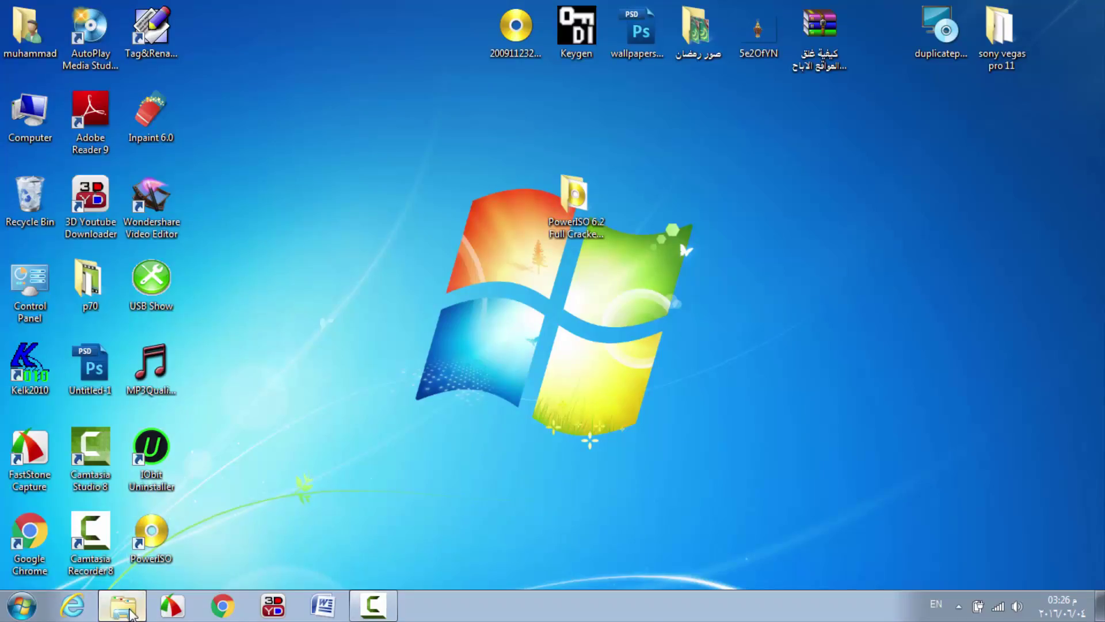
click(140, 609)
click(140, 609)
Launch PowerISO, set the number of virtual drives to 1 Drive in its configuration, and close the program.
double_click(156, 533)
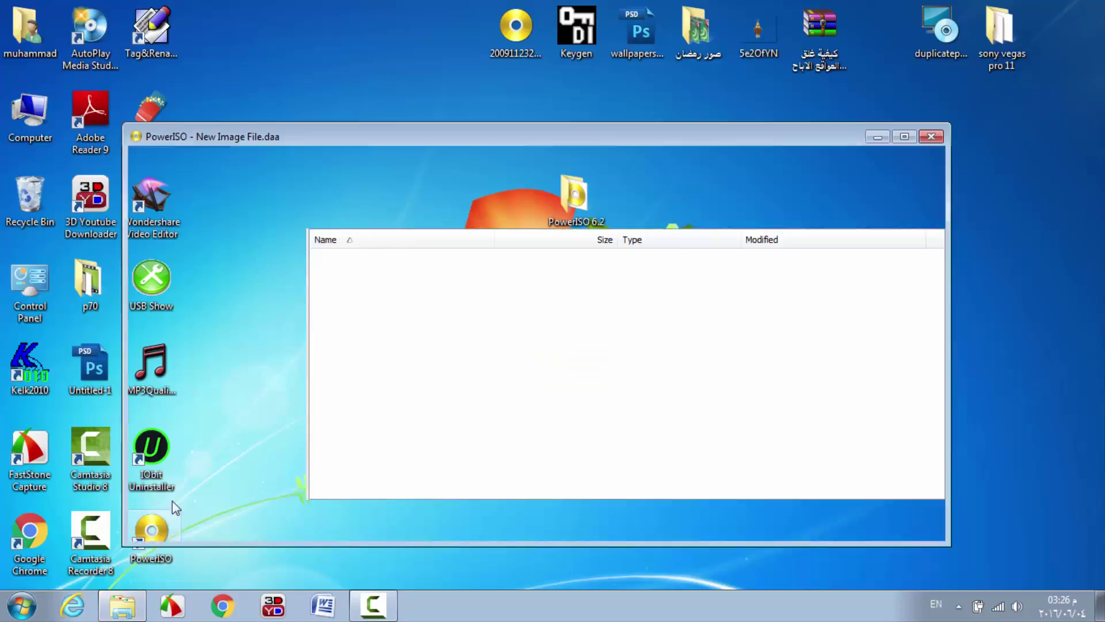
click(294, 156)
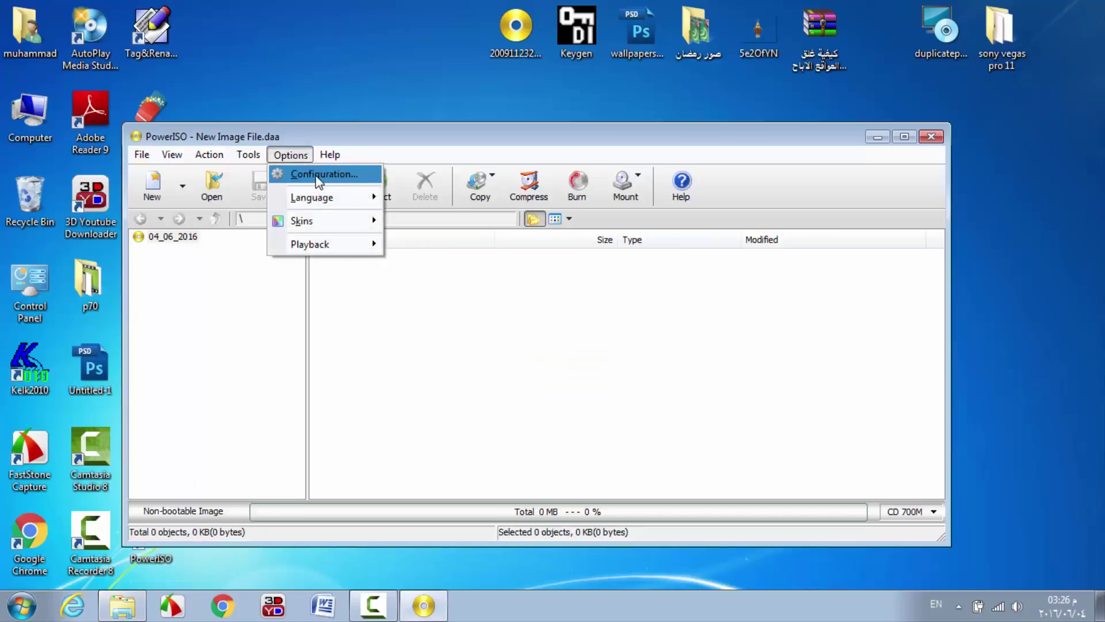
click(330, 181)
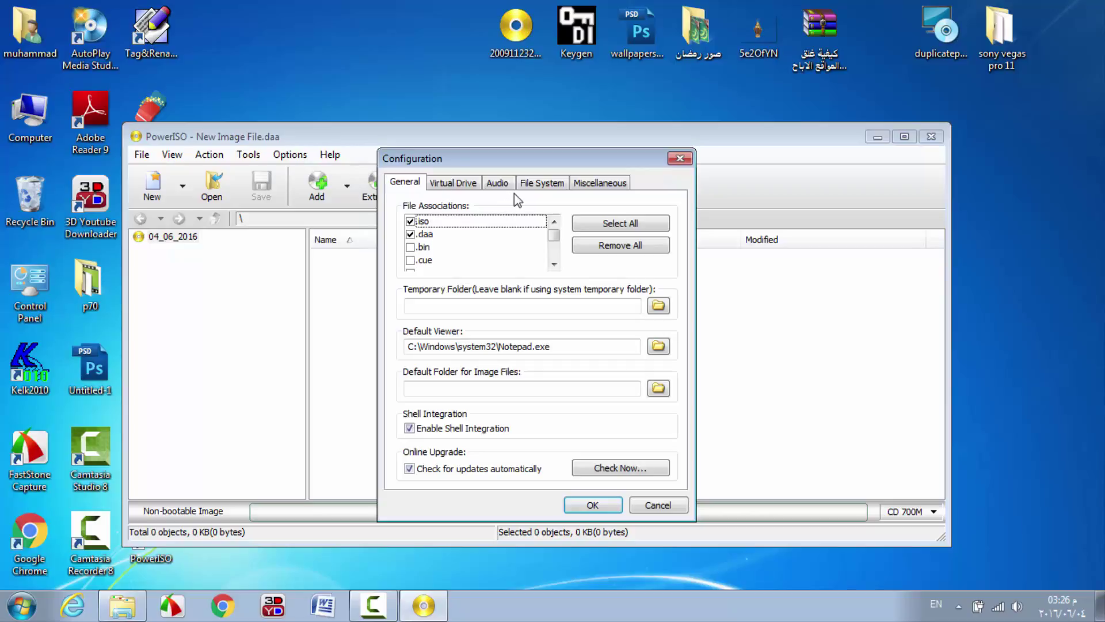
click(461, 183)
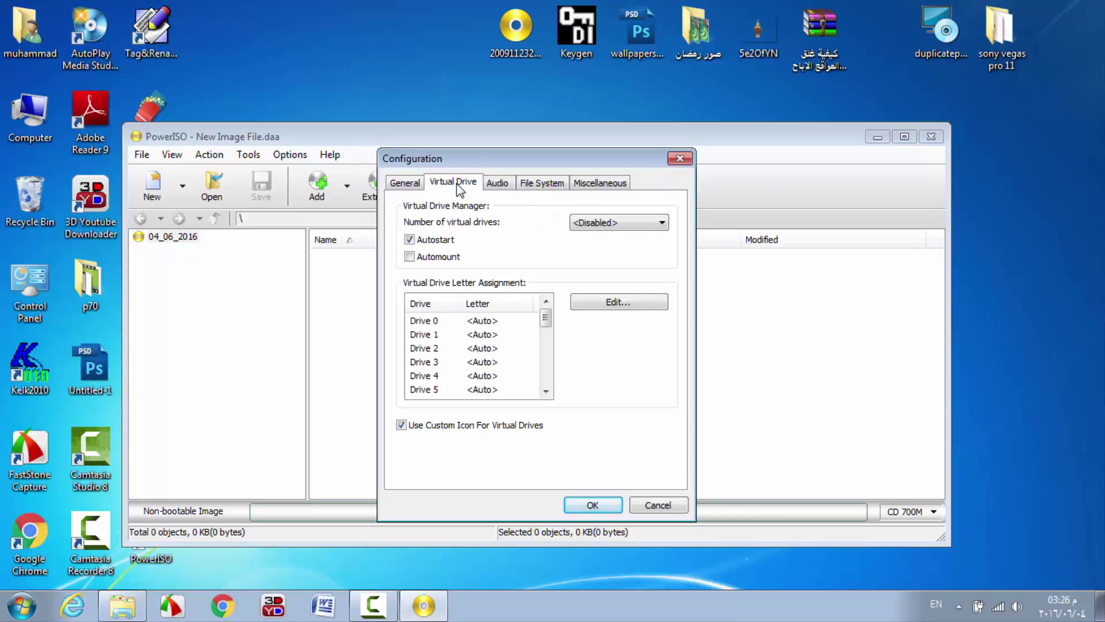
click(601, 228)
click(598, 248)
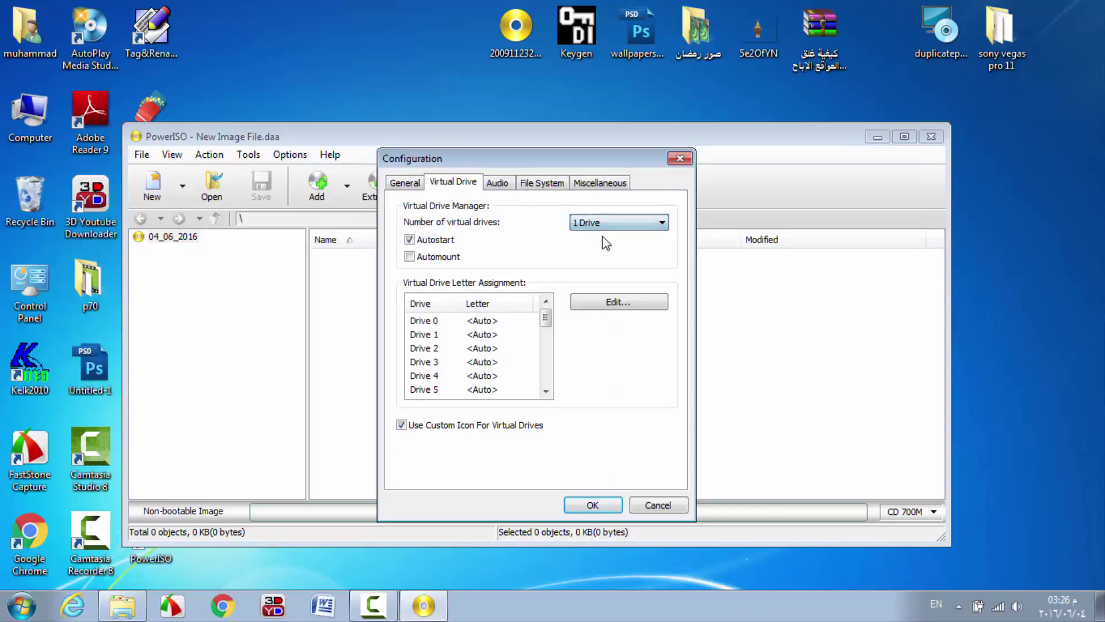
click(588, 224)
click(599, 248)
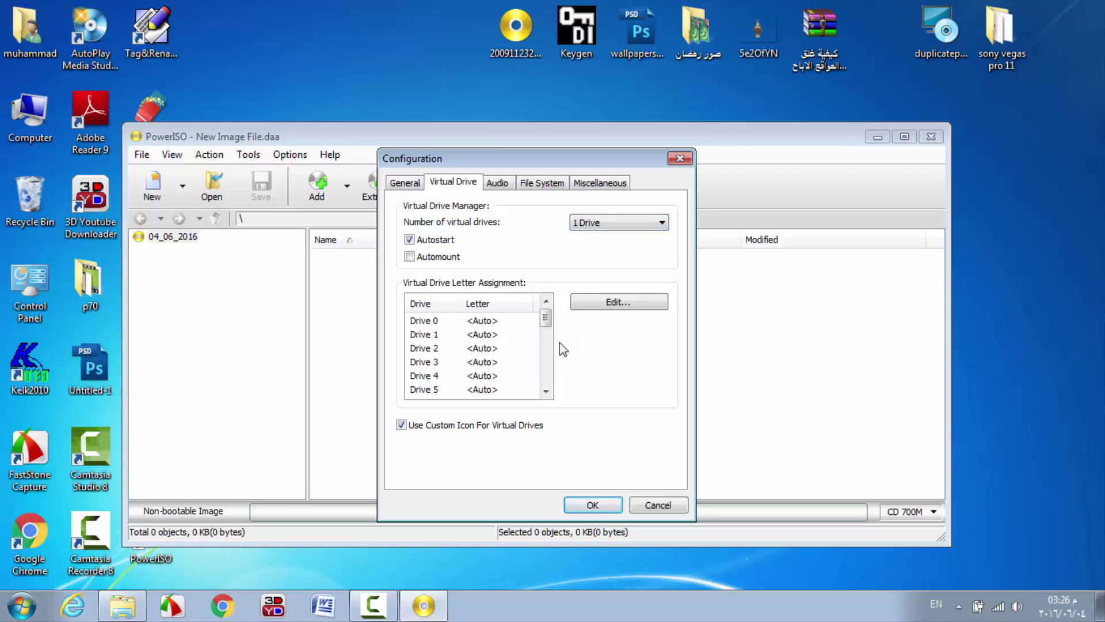
click(592, 505)
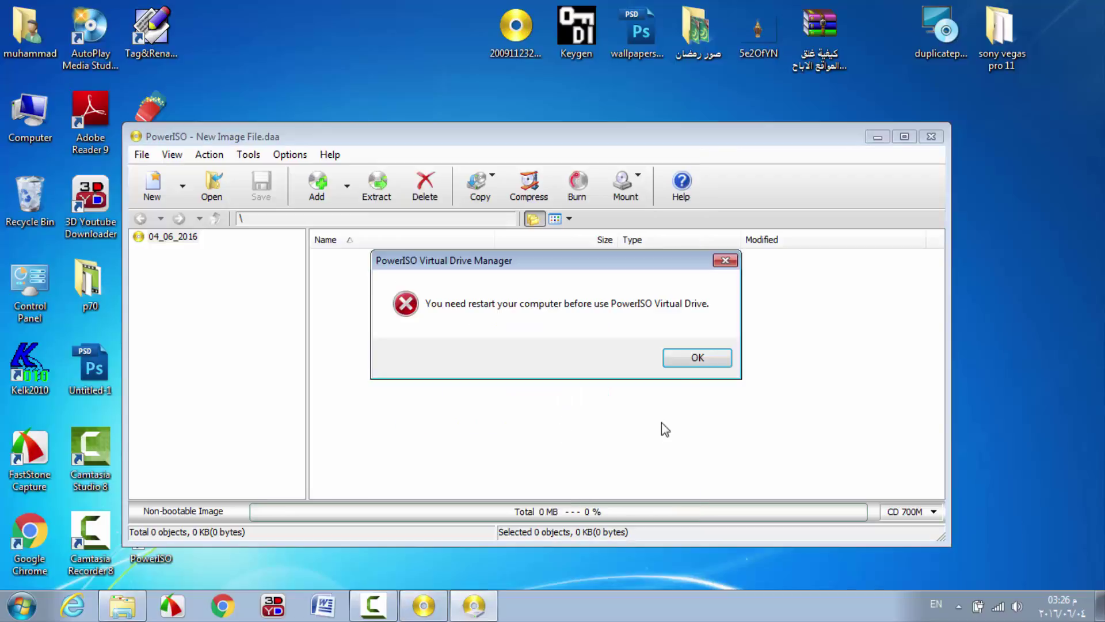
click(698, 357)
click(931, 136)
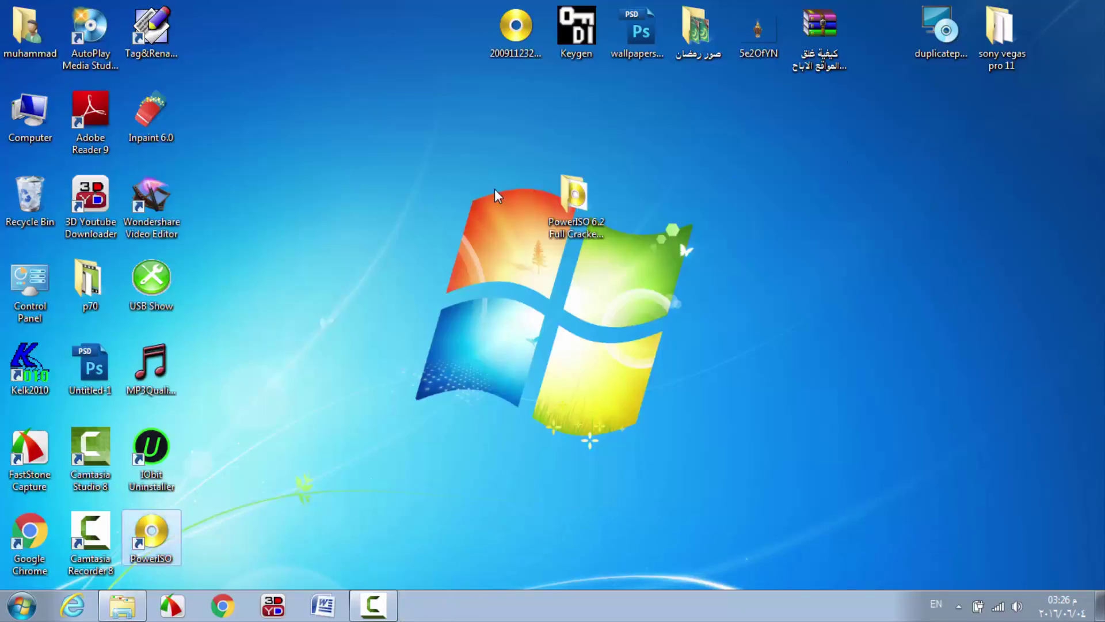
Refresh the desktop and the Computer window, check the Local Disk (G:) entry, and close the window.
right_click(495, 189)
click(524, 225)
double_click(21, 99)
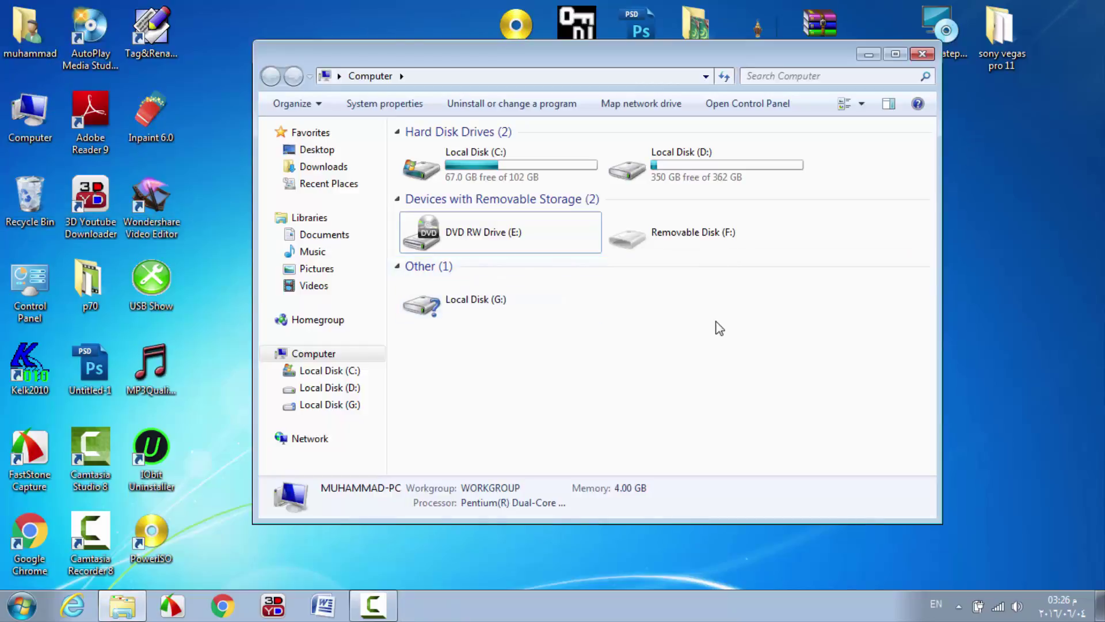
right_click(718, 321)
click(759, 383)
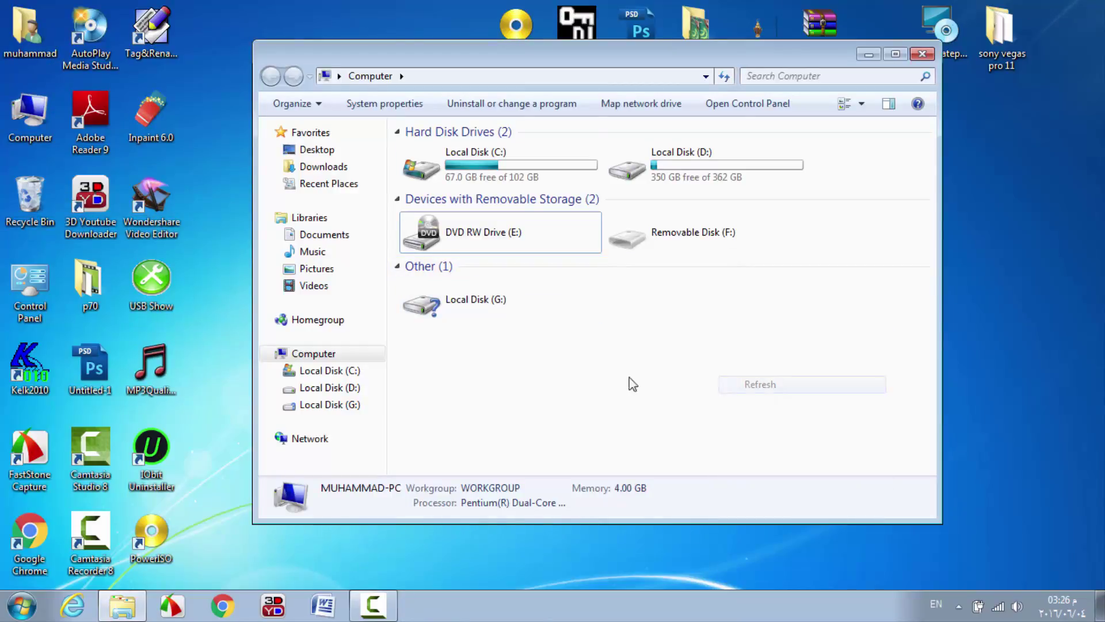
click(428, 313)
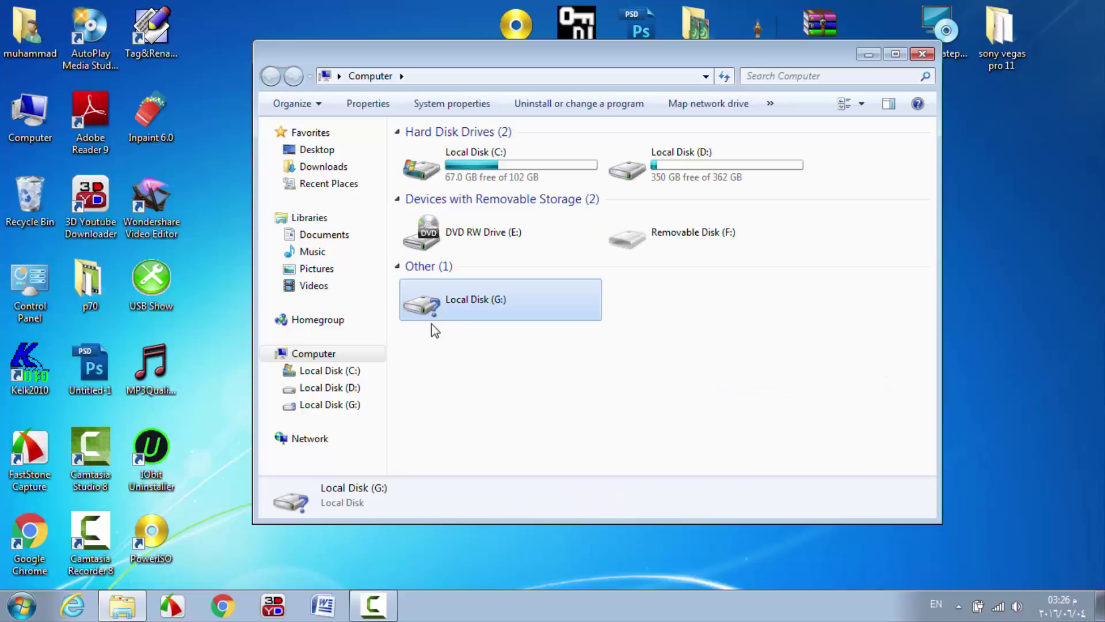
click(921, 55)
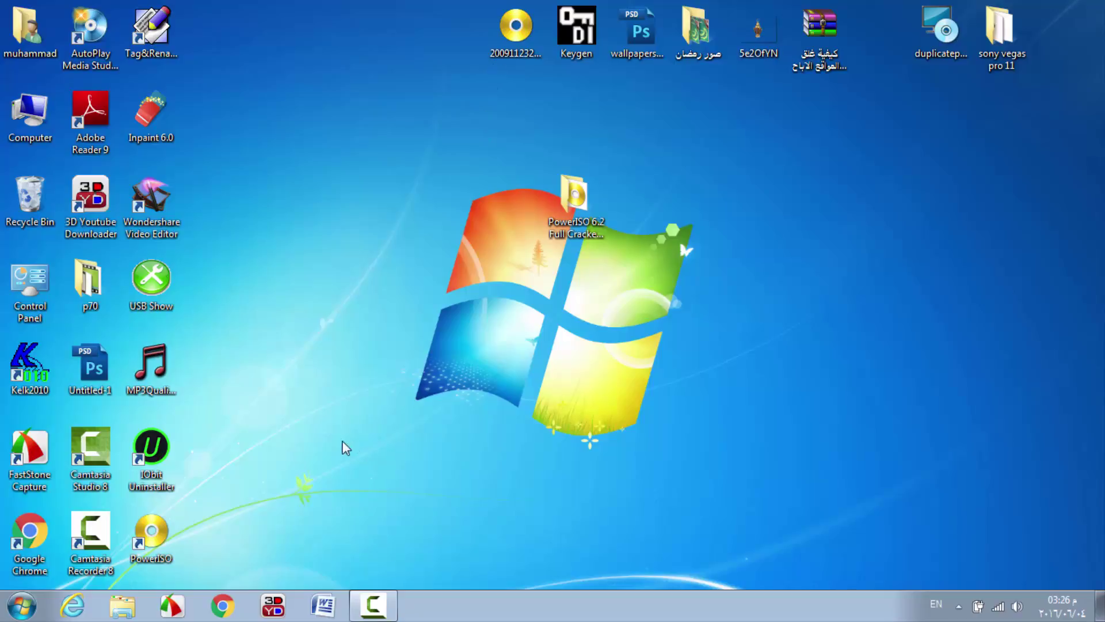
click(364, 593)
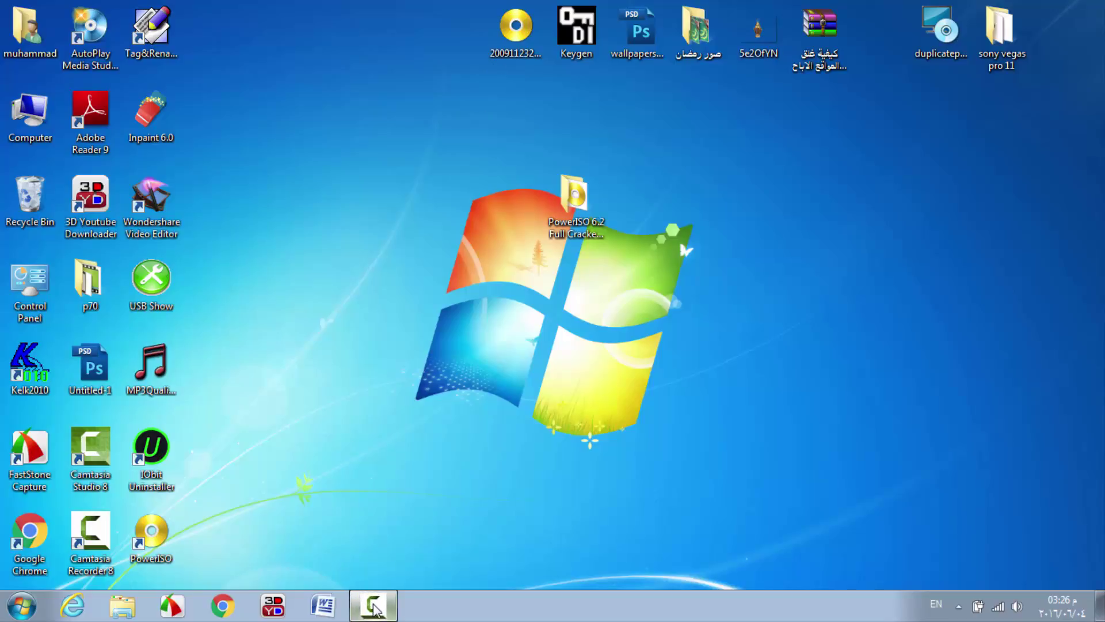
click(1069, 528)
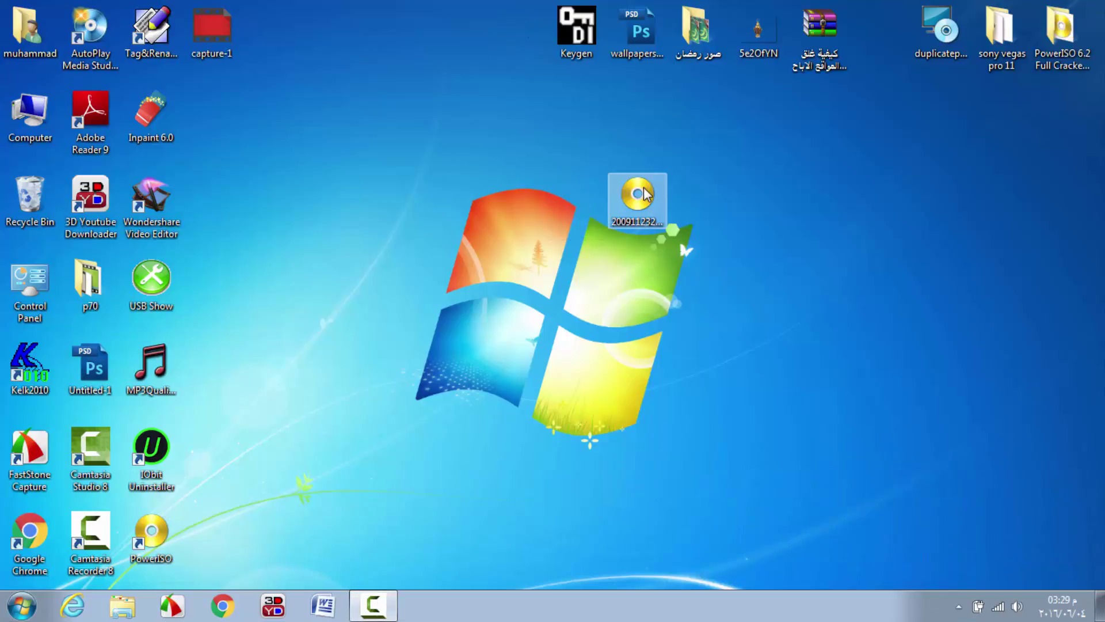
Open Computer, check the virtual CD Drive (G:) among the removable storage devices, and close the window.
double_click(29, 112)
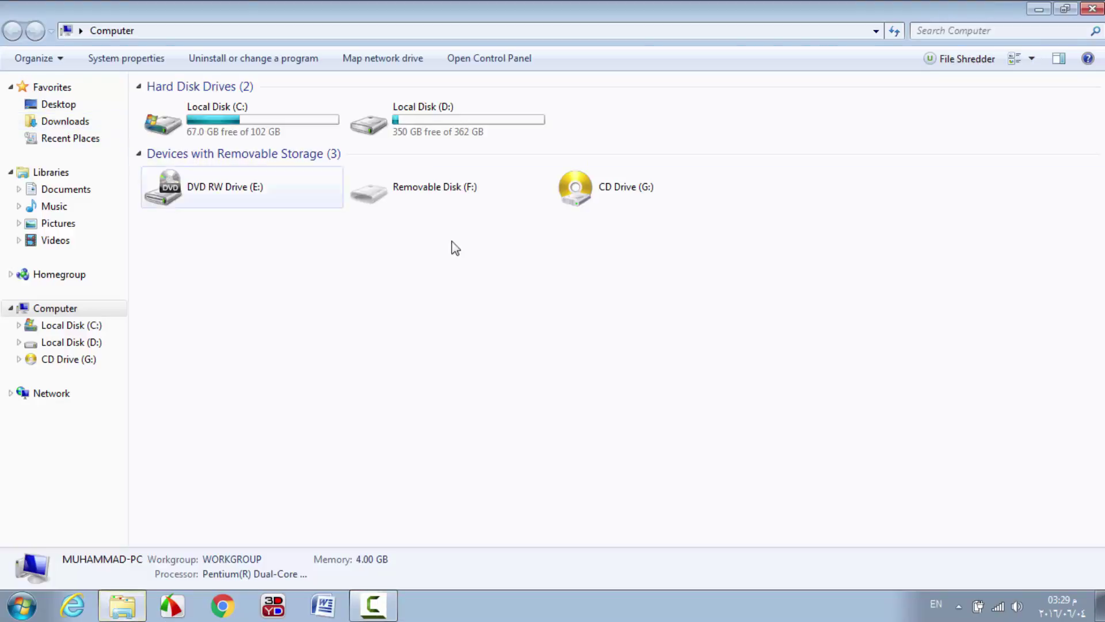
click(610, 213)
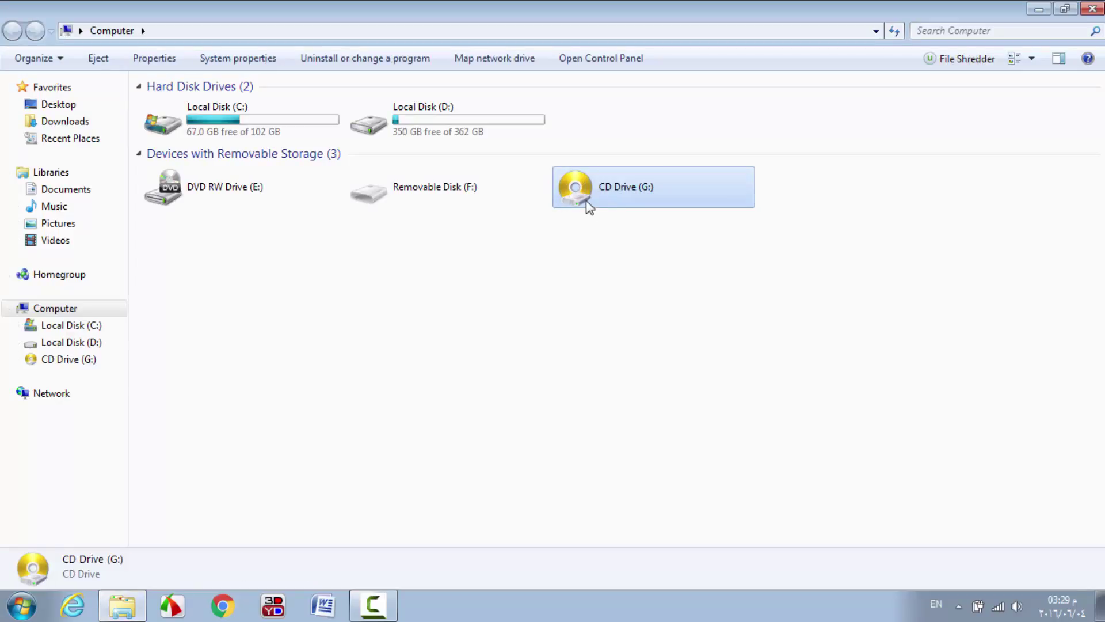
click(604, 271)
drag(651, 248, 581, 179)
click(596, 261)
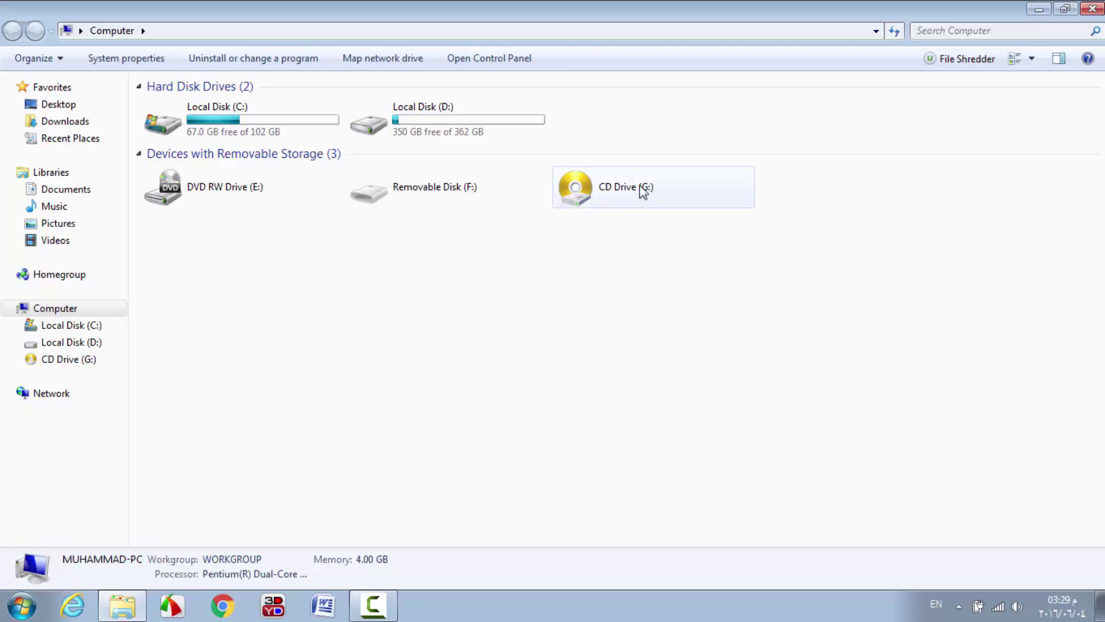
click(1092, 8)
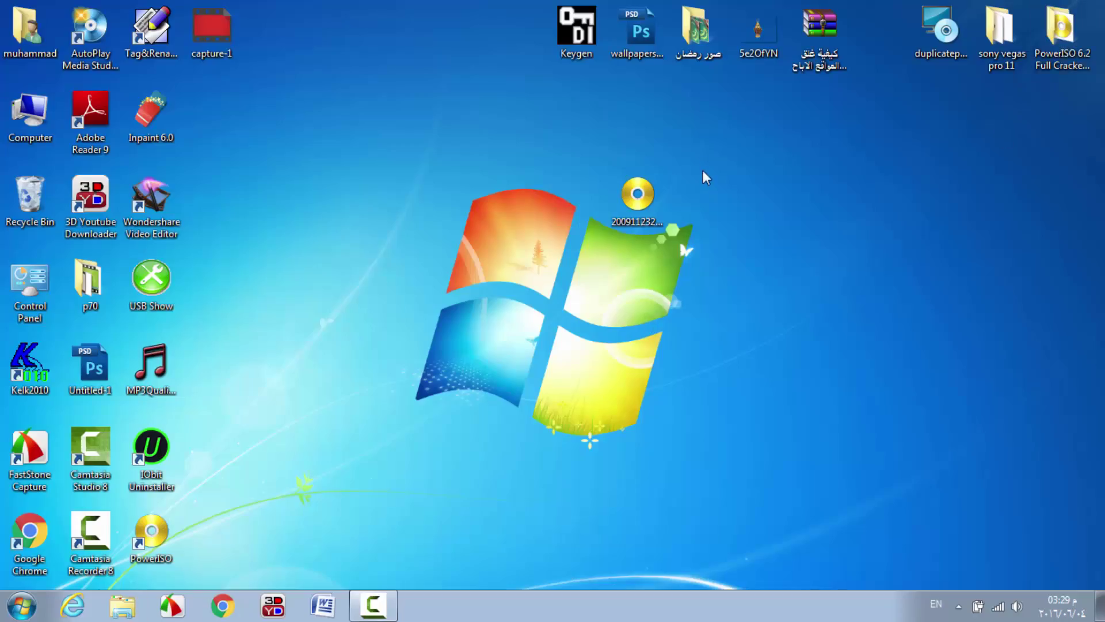
drag(695, 158, 578, 258)
drag(606, 199, 575, 197)
click(638, 150)
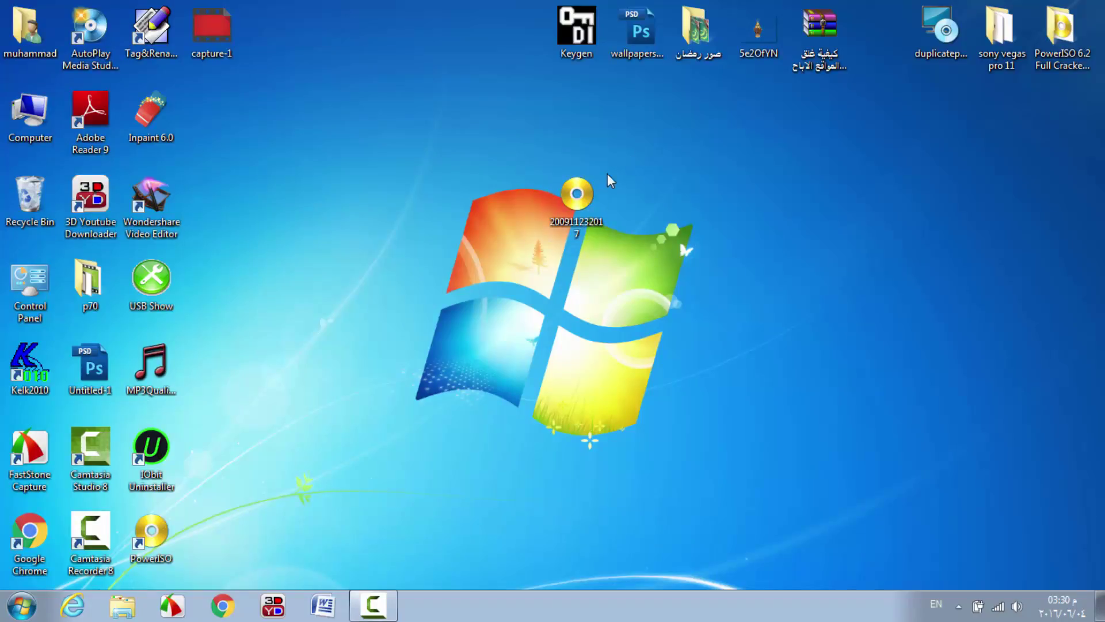
drag(606, 174, 552, 239)
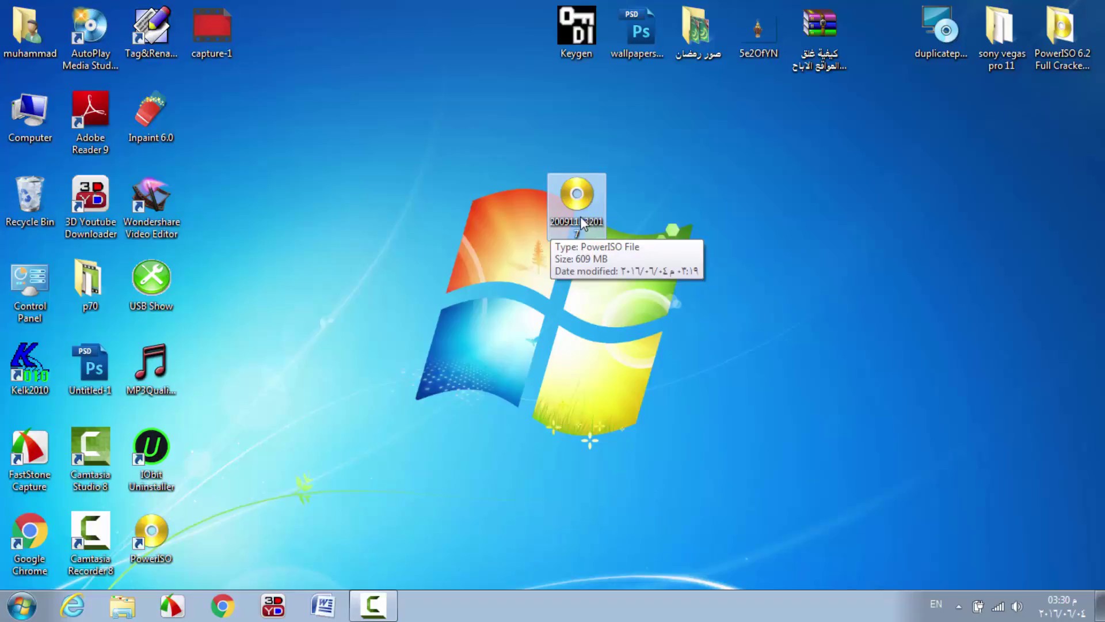
double_click(571, 202)
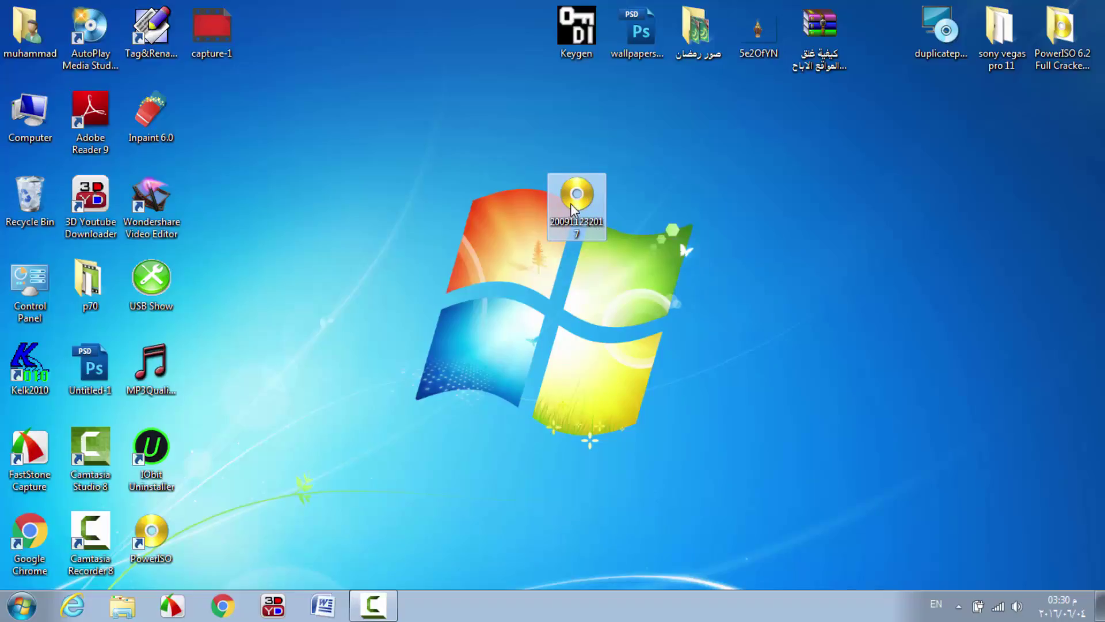
right_click(552, 199)
key(Escape)
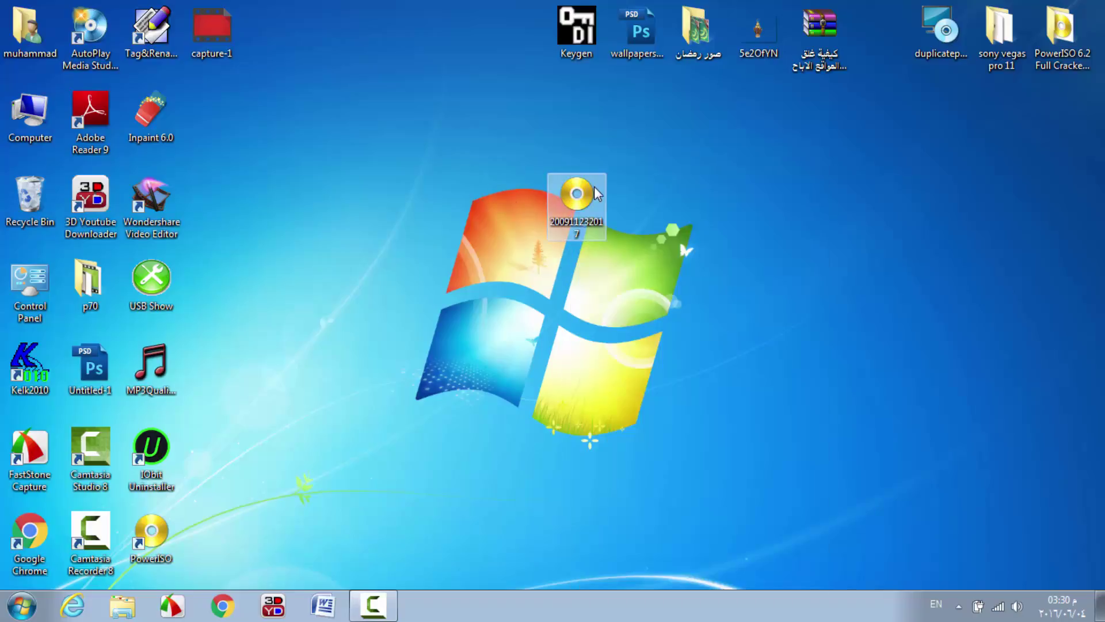
drag(151, 535, 333, 203)
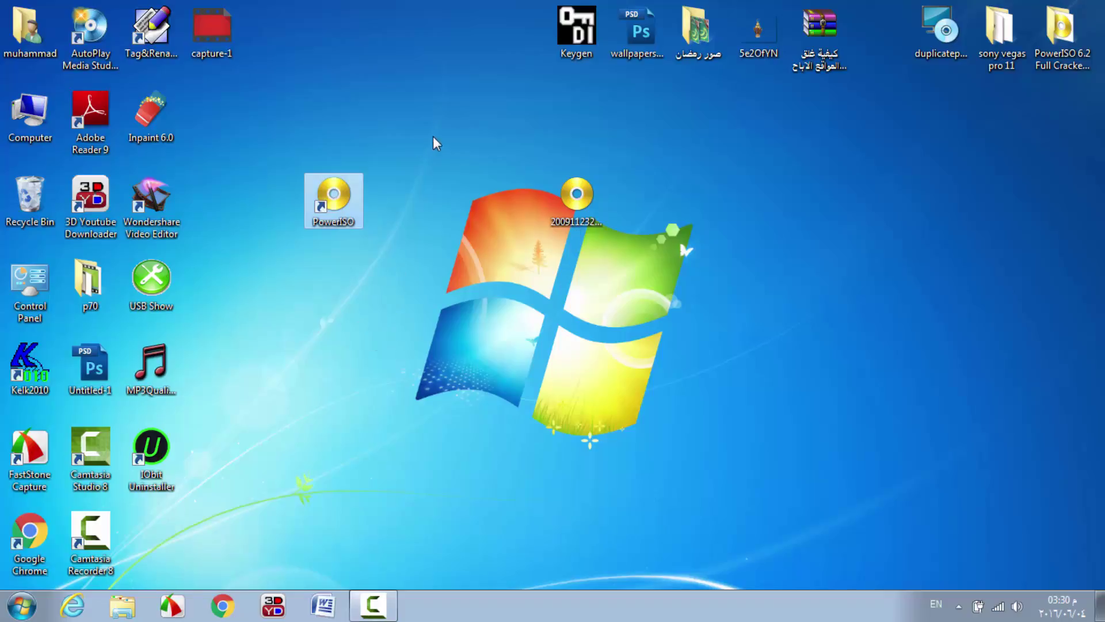
drag(387, 145, 282, 290)
drag(640, 169, 555, 270)
click(555, 170)
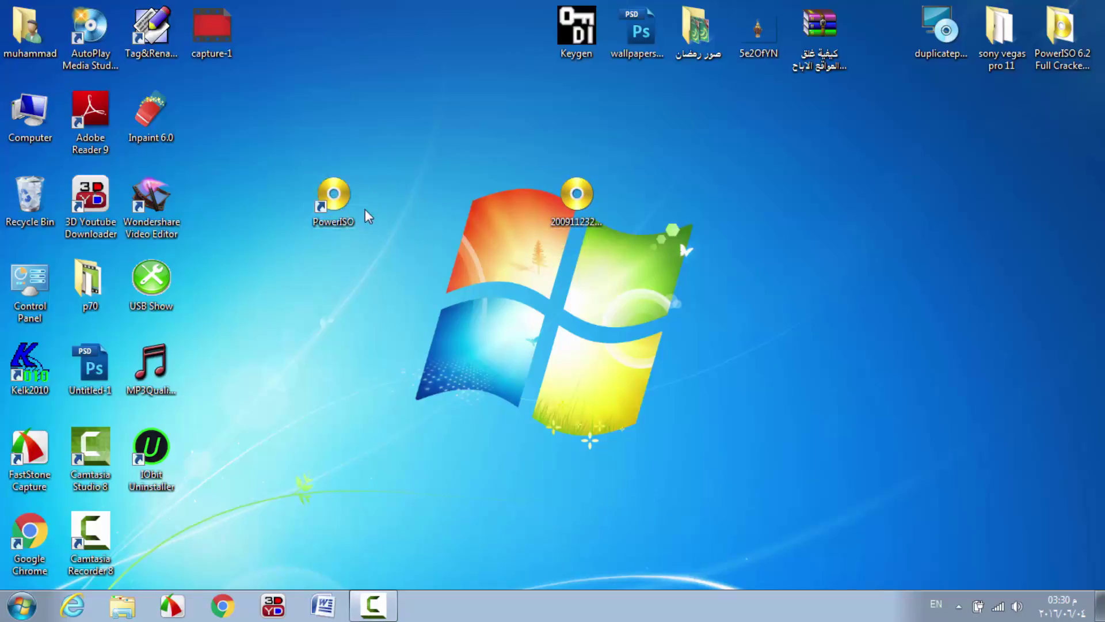
right_click(582, 194)
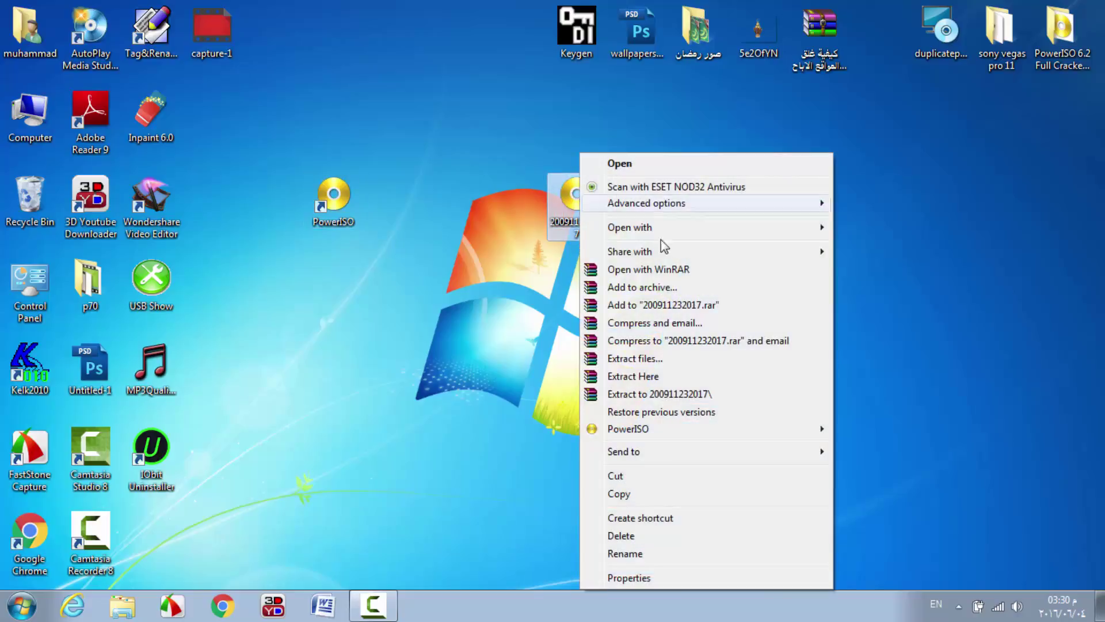
mouse_move(709, 436)
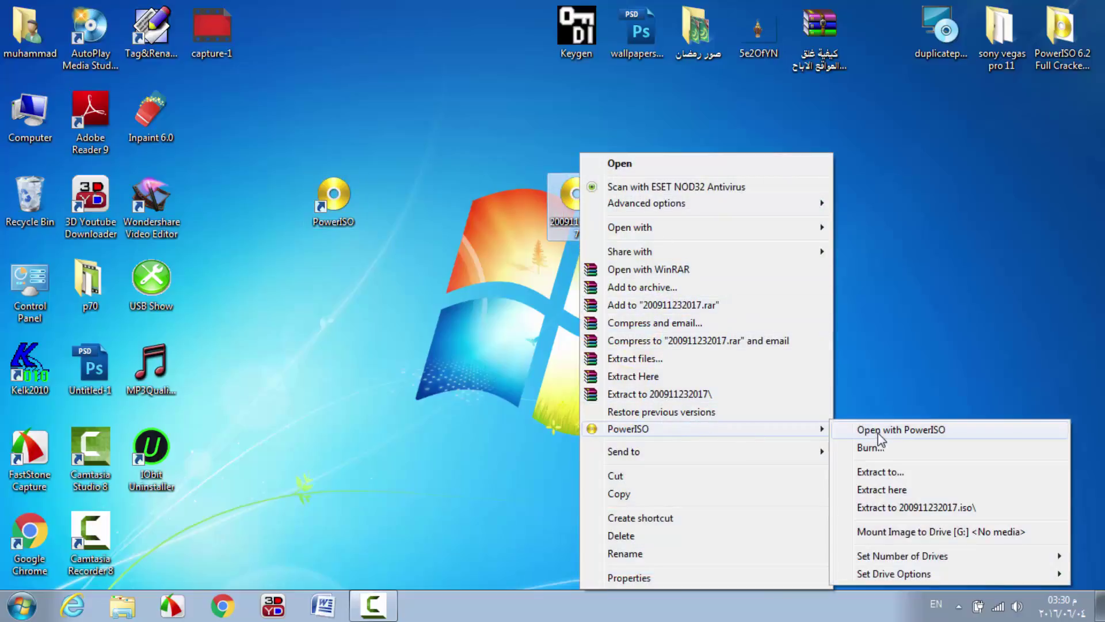
click(895, 530)
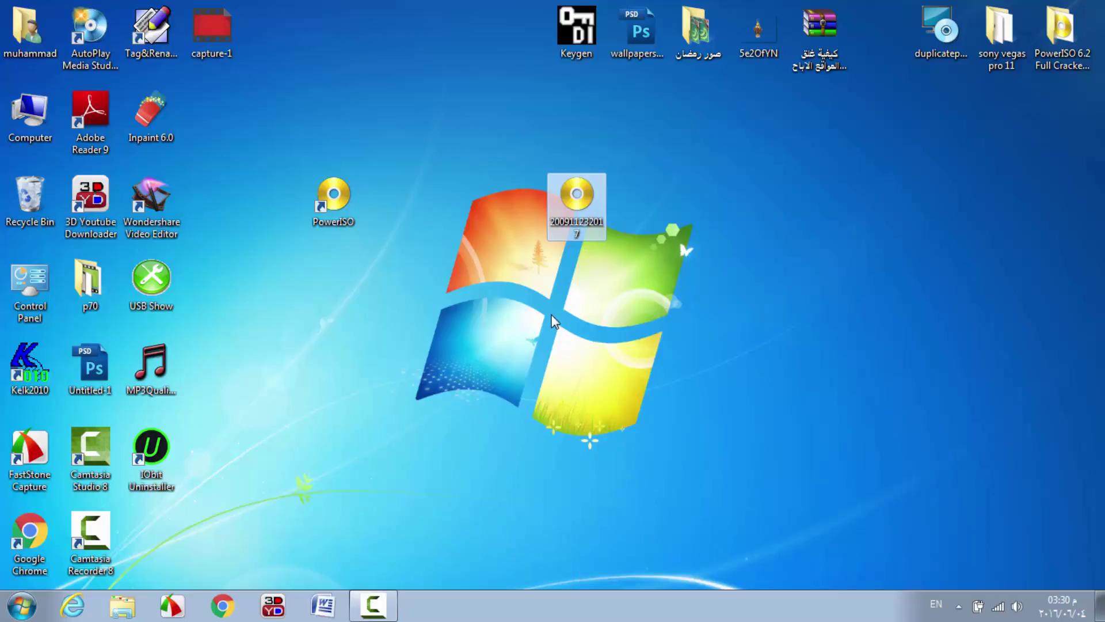
right_click(445, 250)
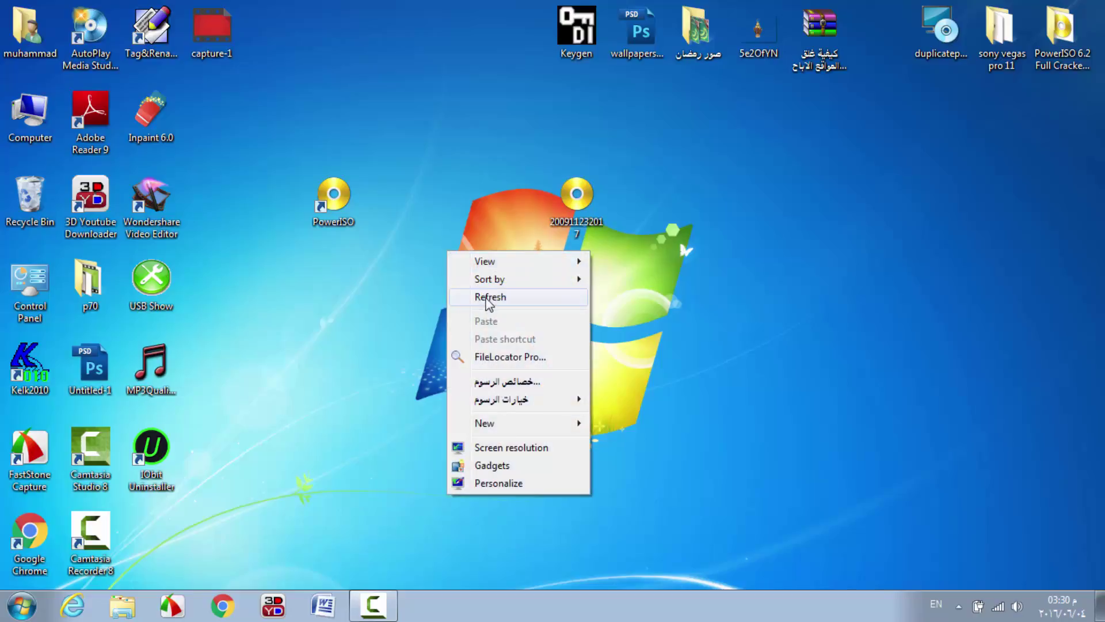
click(484, 293)
drag(500, 219, 638, 237)
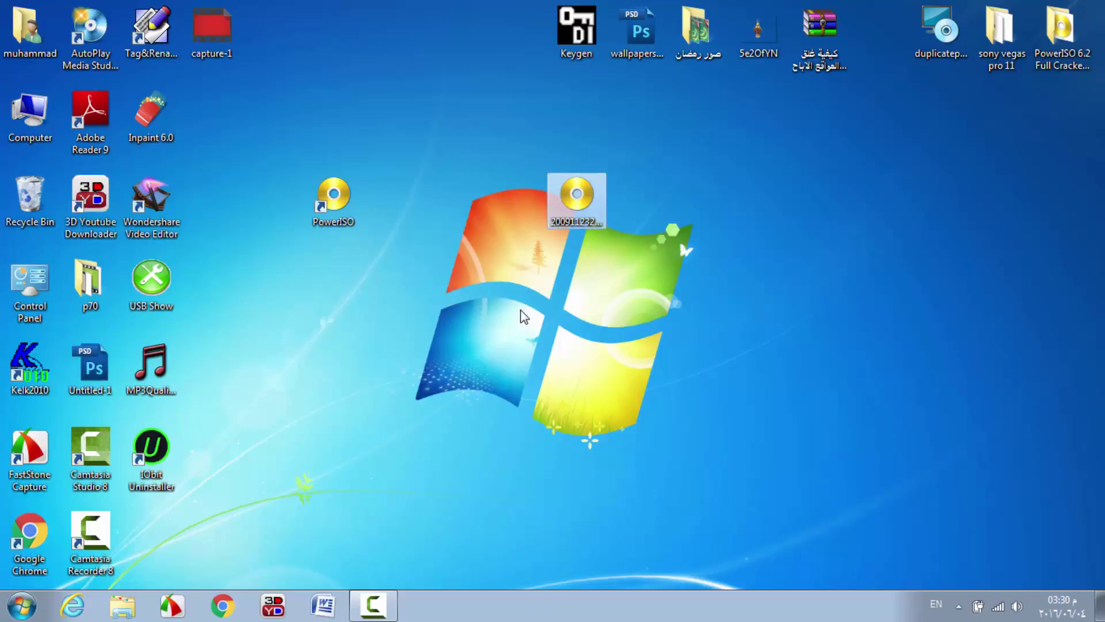
click(436, 288)
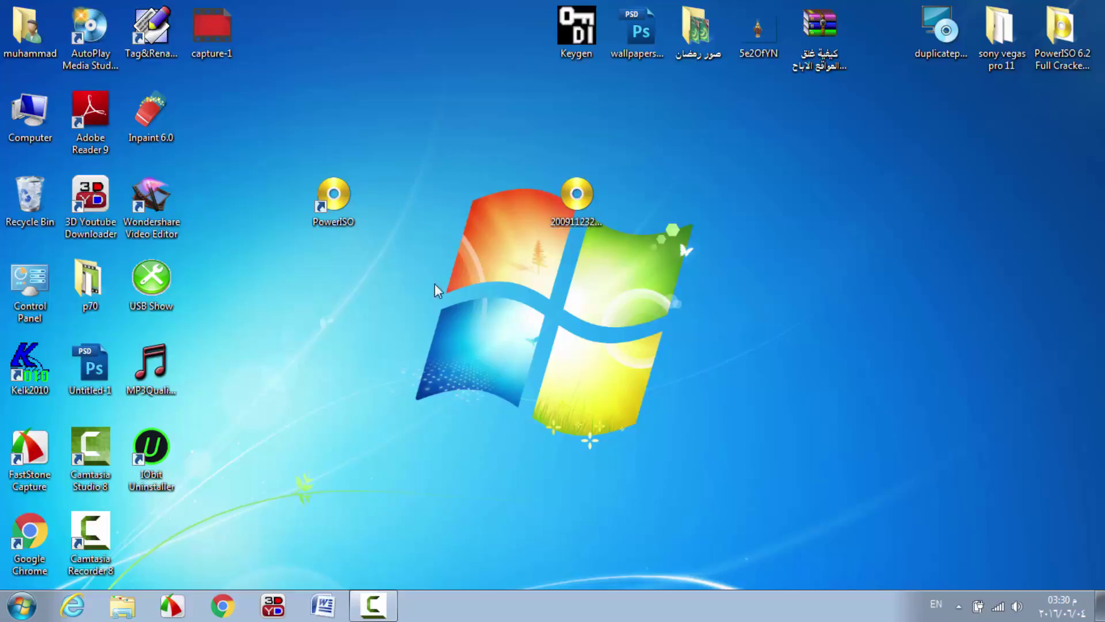
double_click(33, 129)
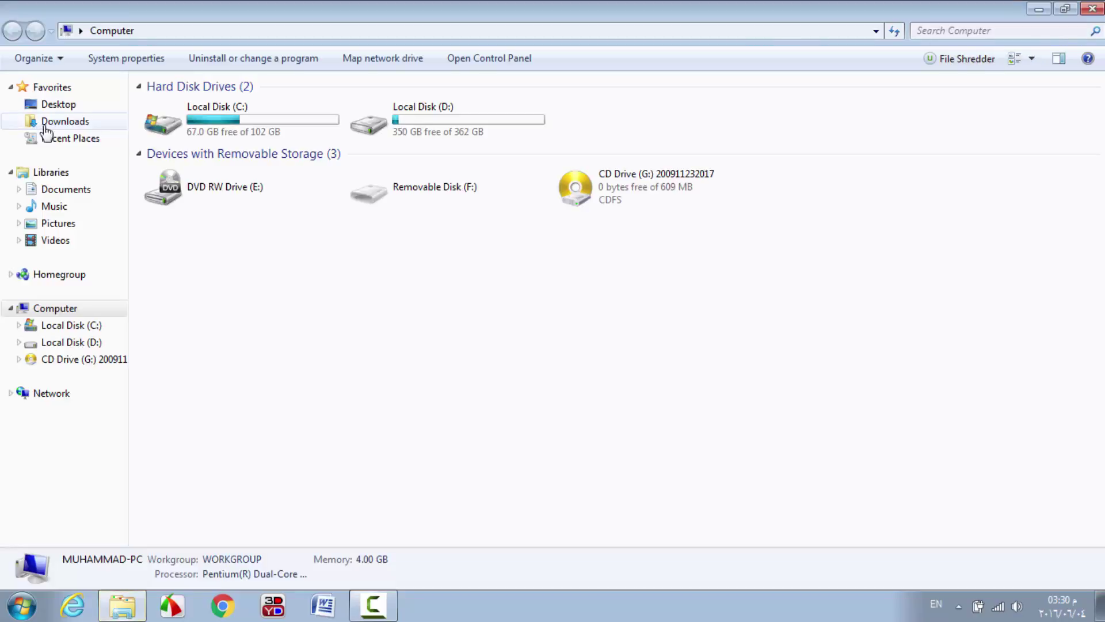
double_click(669, 188)
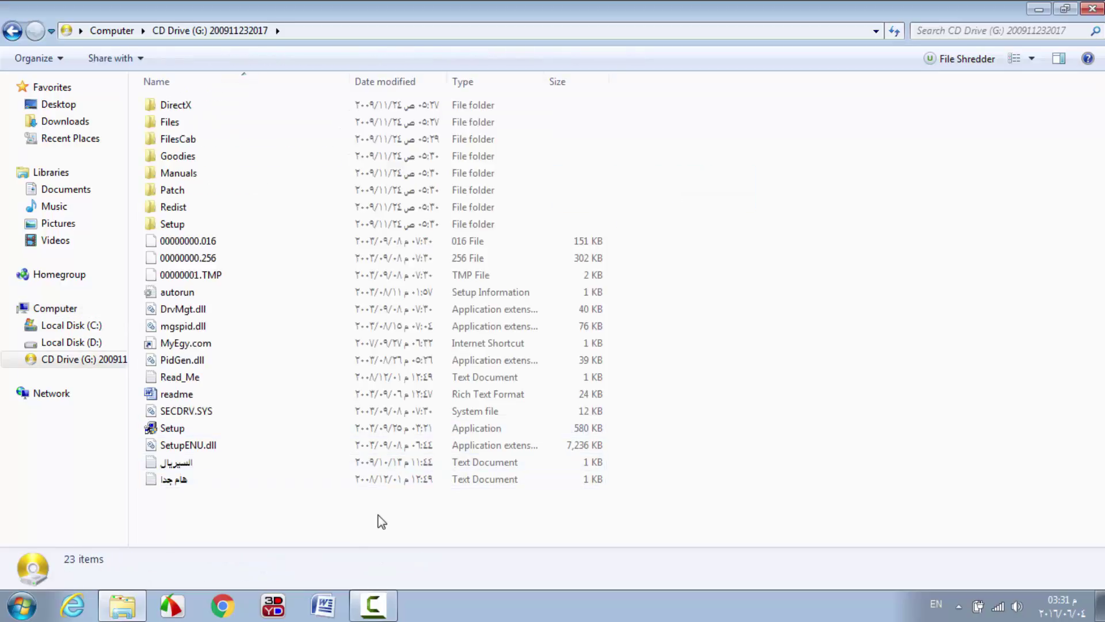
drag(378, 514, 225, 84)
Run the Setup application from the mounted disc and close the Halo installer without installing.
click(174, 429)
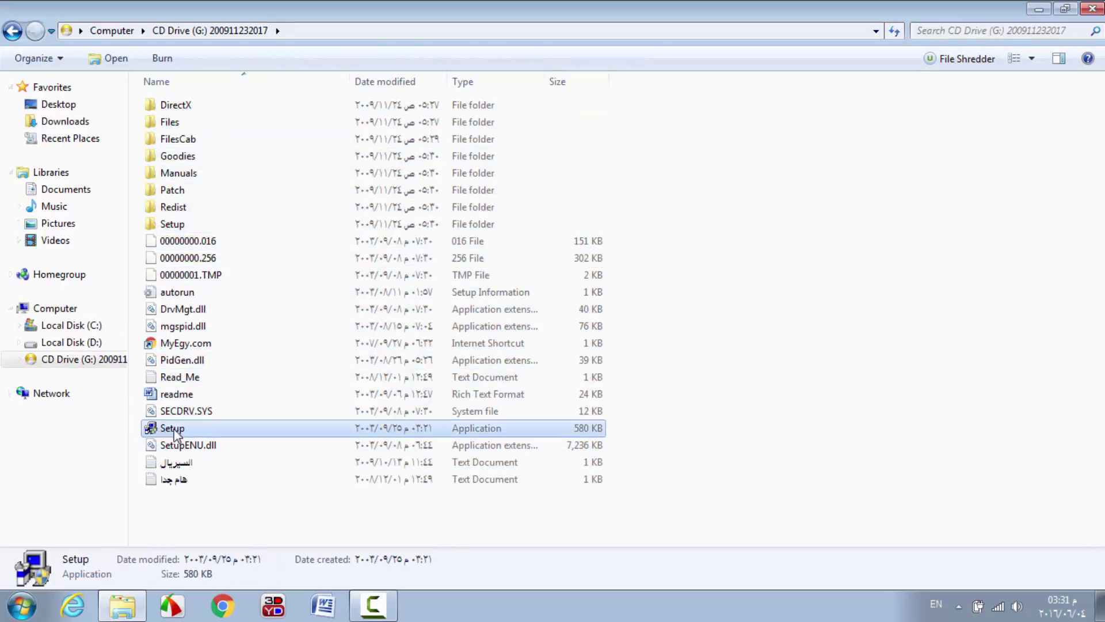
double_click(174, 429)
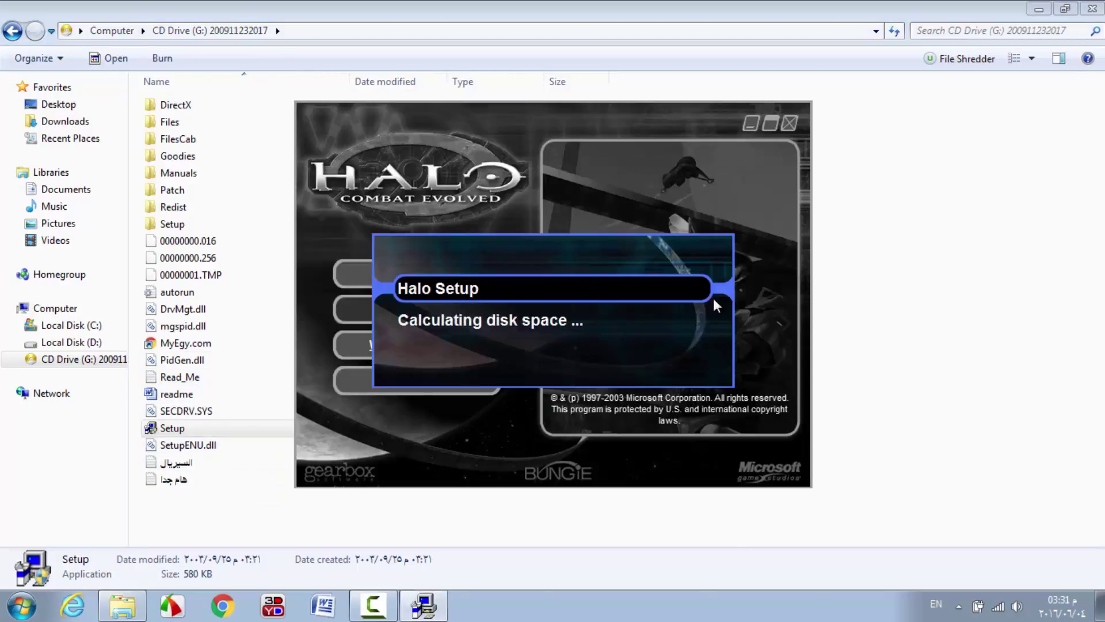
click(787, 123)
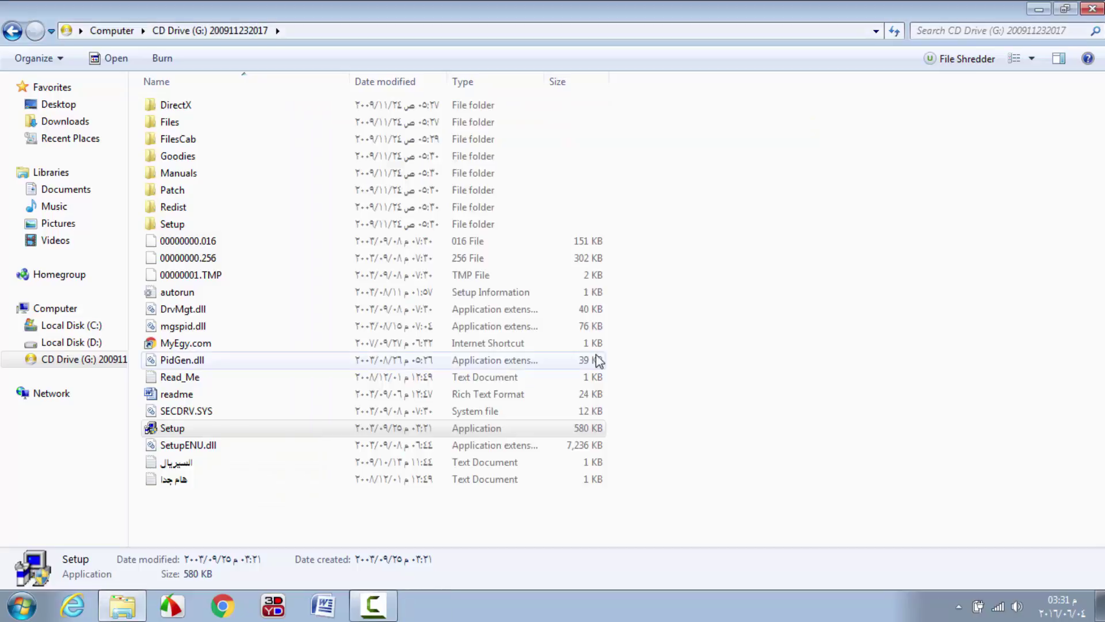
Return to the Computer overview and select the mounted CD Drive (G:).
click(13, 33)
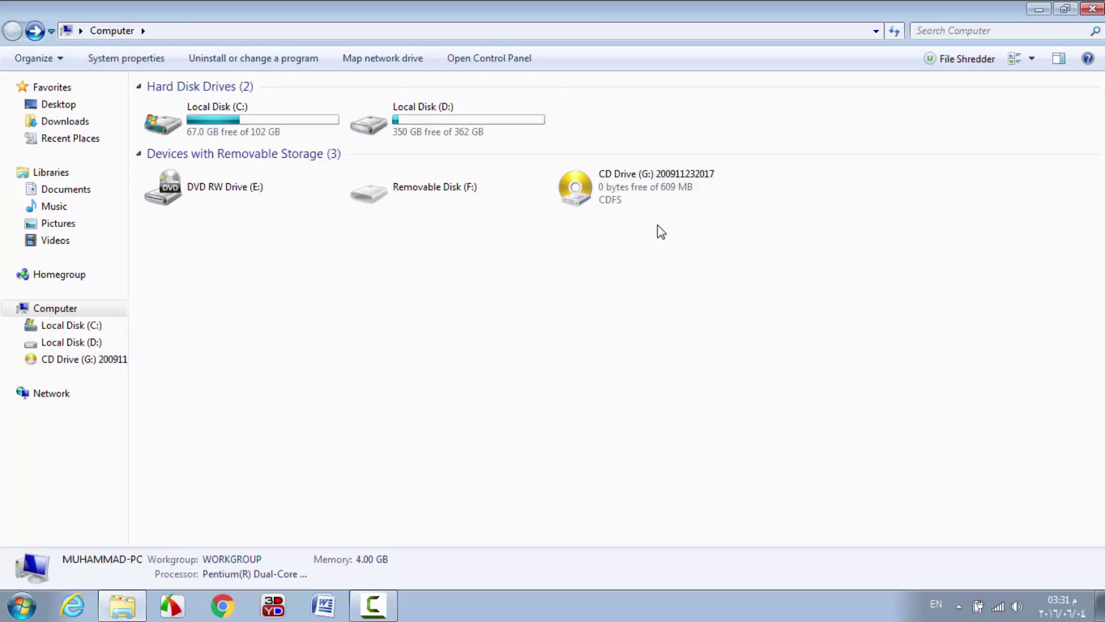
drag(696, 245, 618, 196)
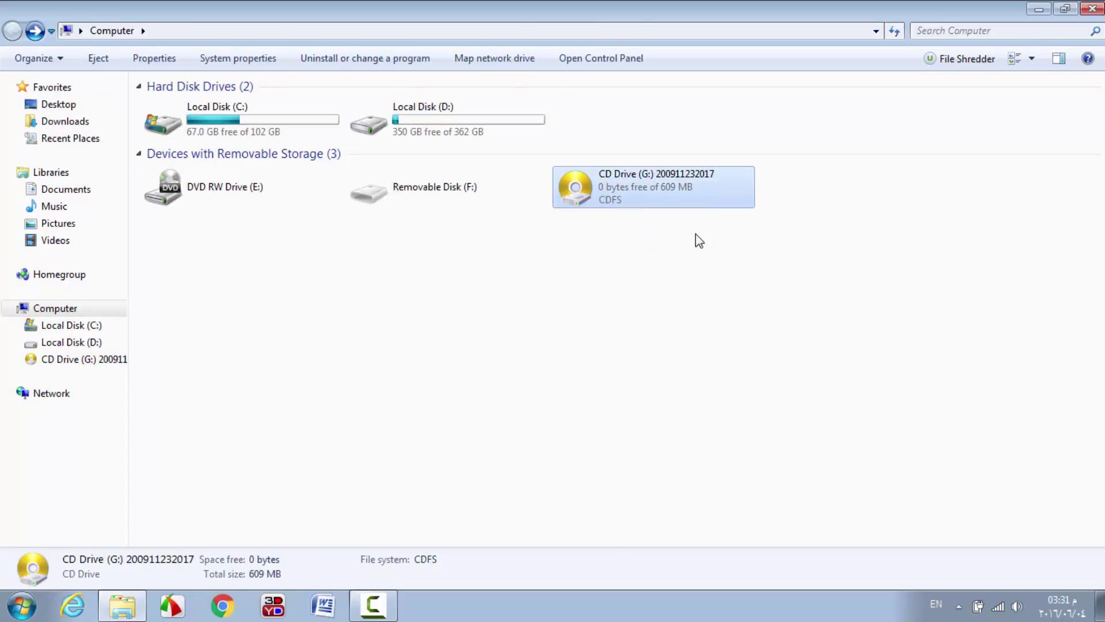
click(715, 234)
drag(753, 246, 600, 198)
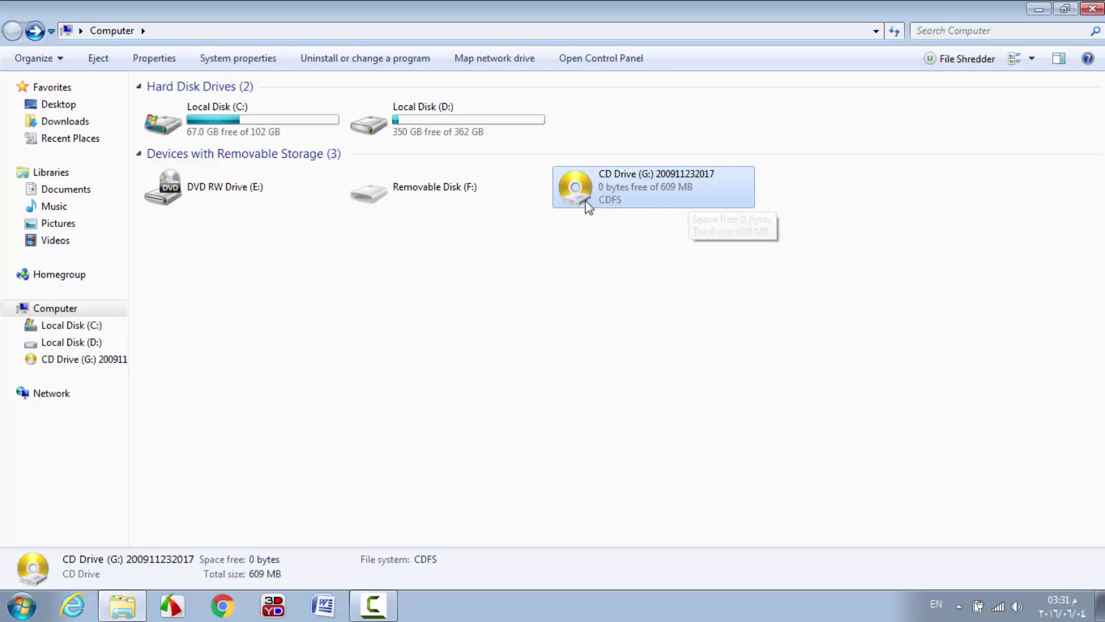
Try to eject CD Drive (G:), refresh the drive overview, and close the Computer window.
right_click(637, 185)
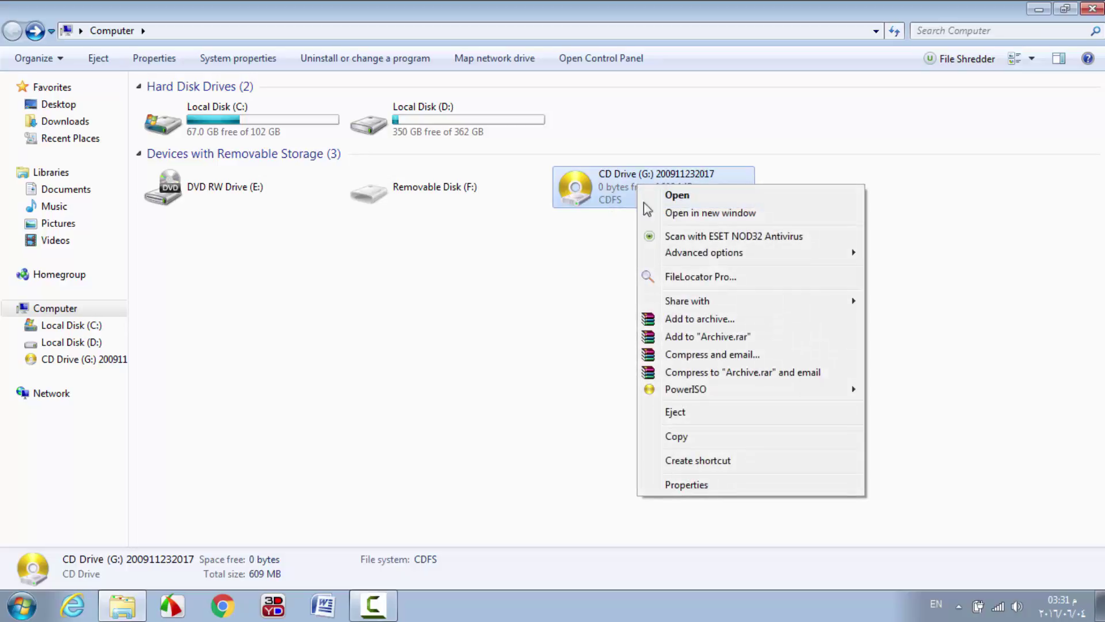
click(701, 411)
click(669, 295)
right_click(620, 258)
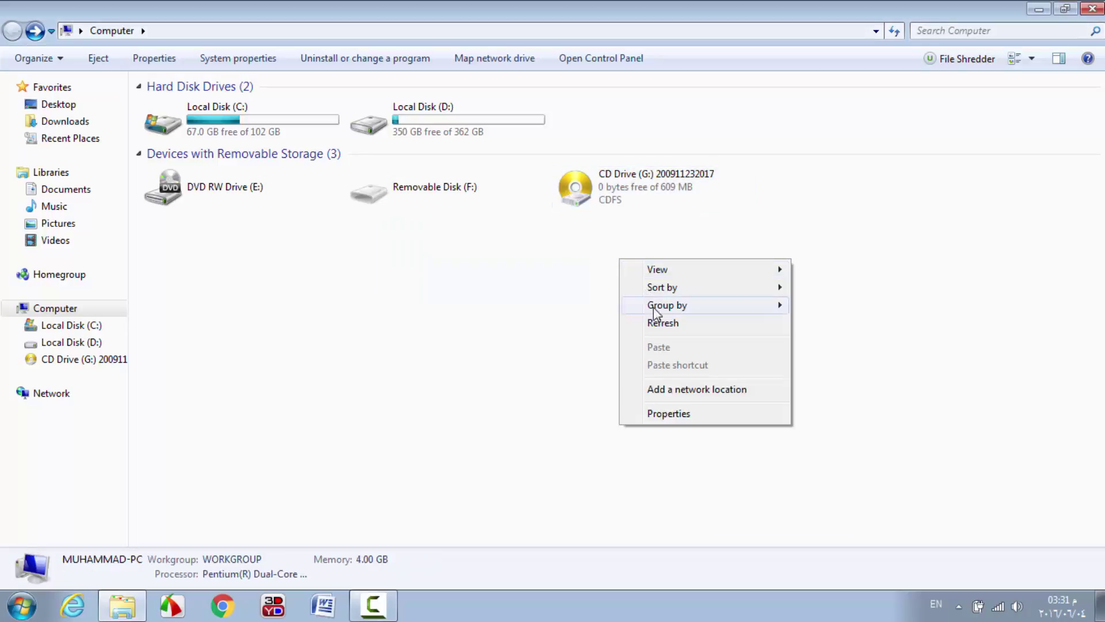
click(659, 316)
click(1092, 8)
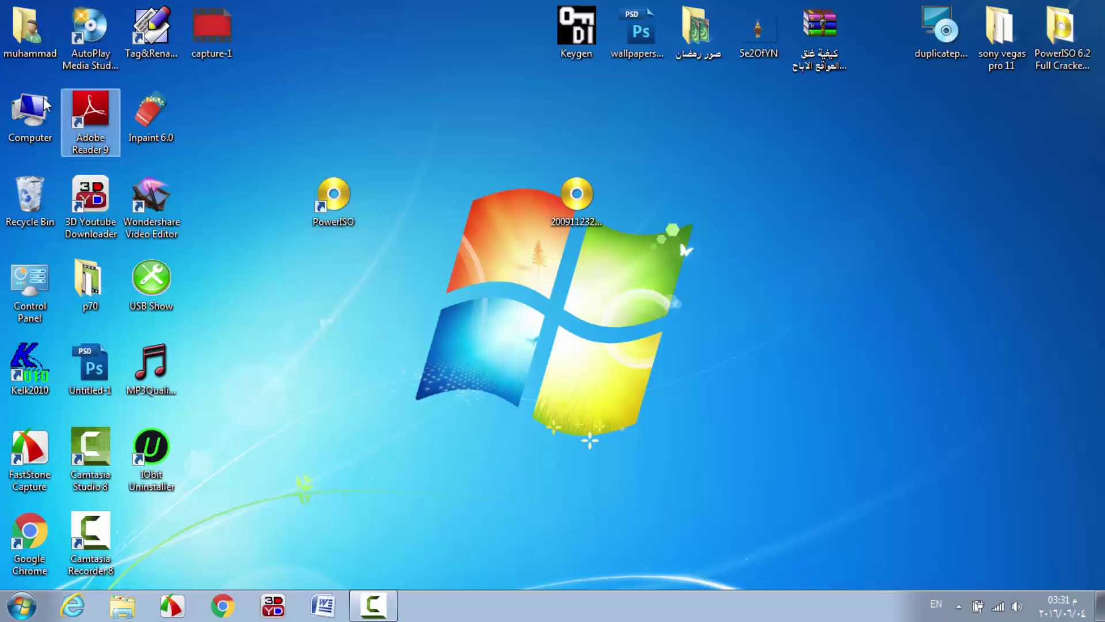
Reopen Computer, check the contents of CD Drive (G:) again, and return to the drive overview.
double_click(30, 115)
right_click(719, 256)
click(760, 319)
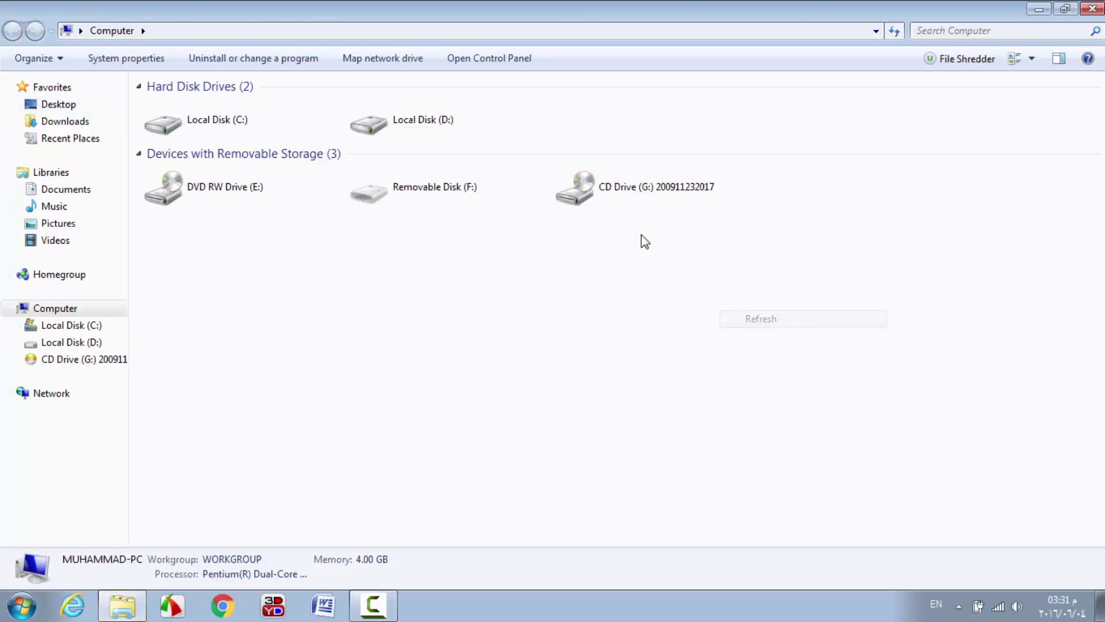
double_click(671, 184)
click(13, 30)
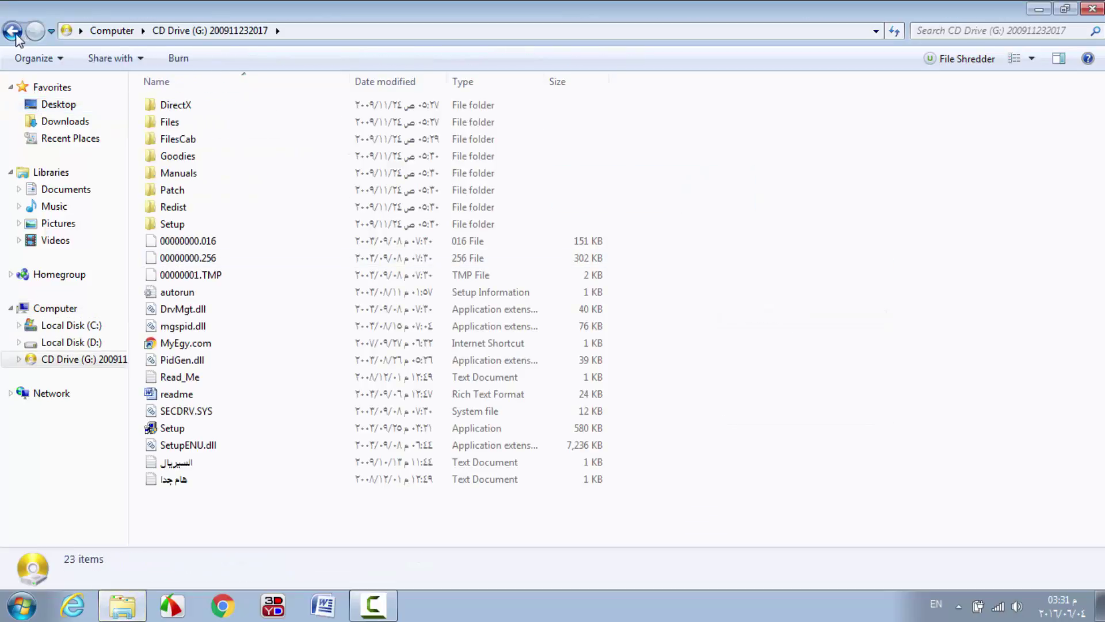
Unmount Drive [G:] with PowerISO and refresh the Computer window.
right_click(668, 190)
mouse_move(771, 395)
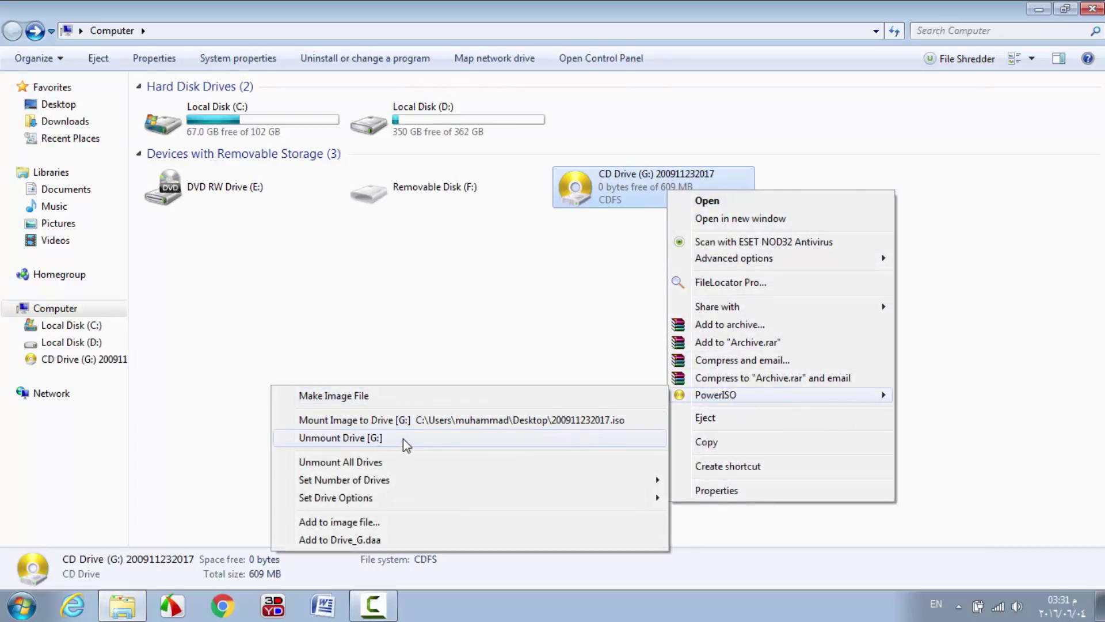
click(367, 439)
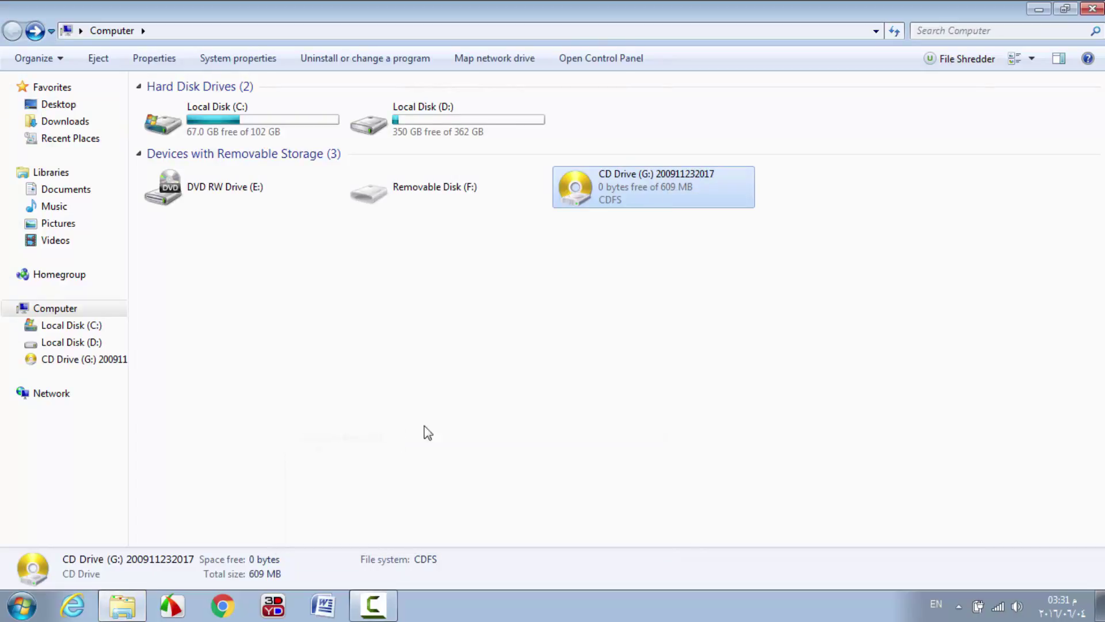
right_click(612, 266)
click(620, 248)
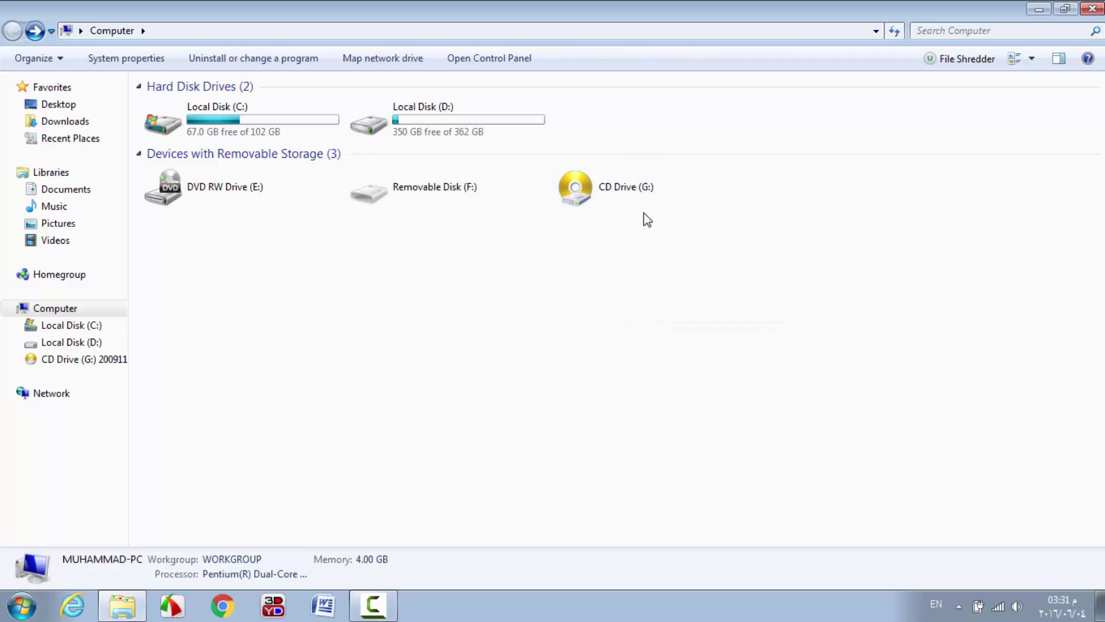
Open CD Drive (G:) to check whether it is empty, cancel the disk request, and minimize the Computer window.
double_click(613, 197)
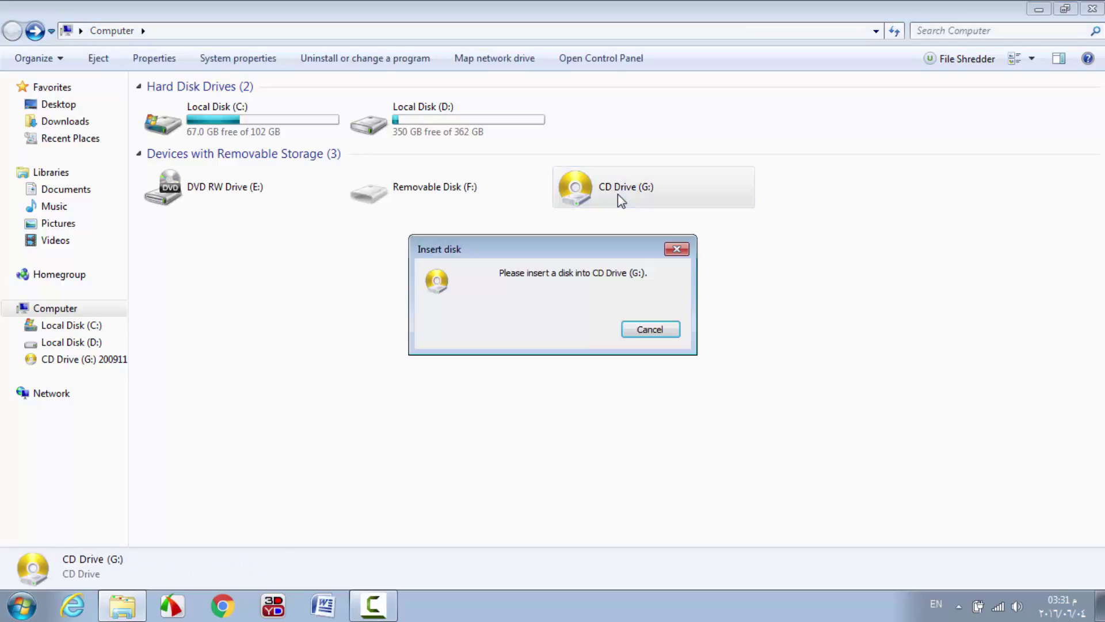
click(640, 332)
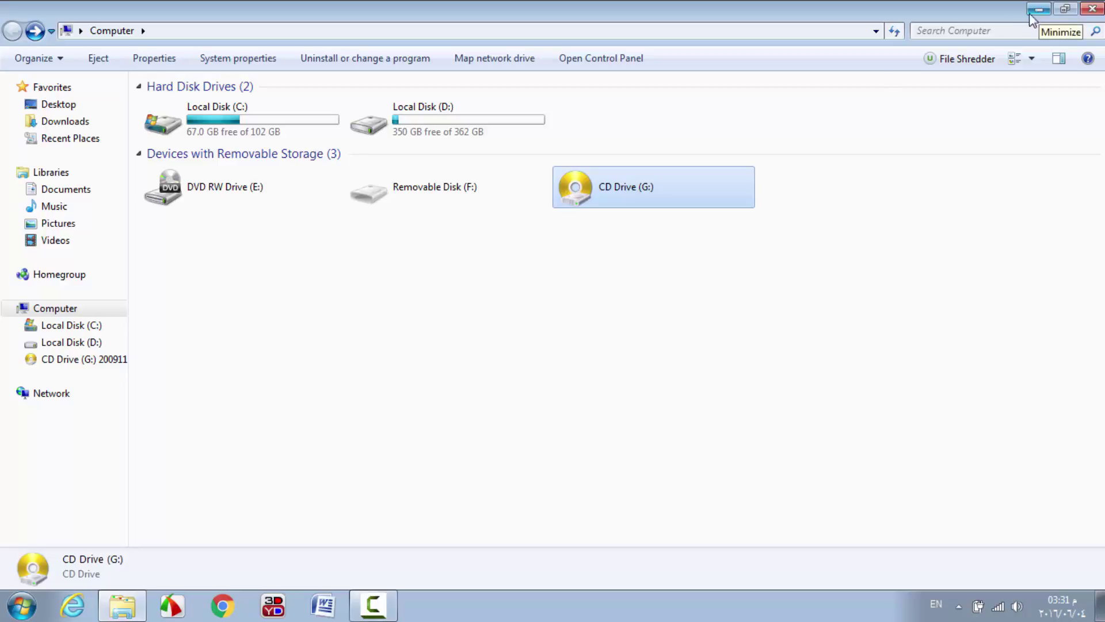
drag(685, 241, 606, 192)
click(629, 274)
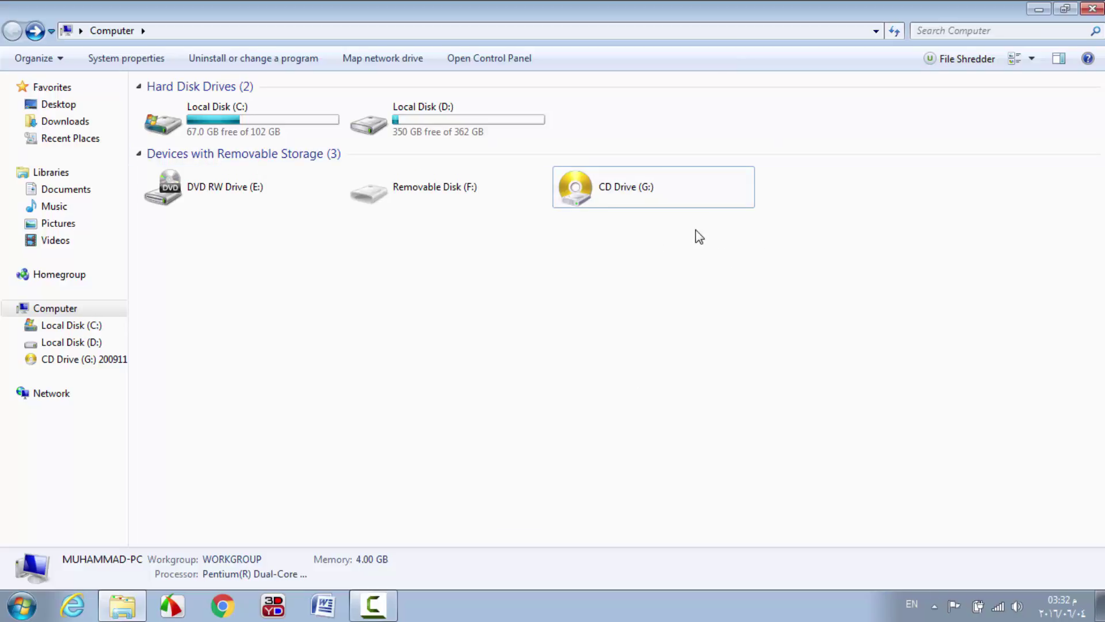
drag(699, 236, 654, 215)
click(1040, 9)
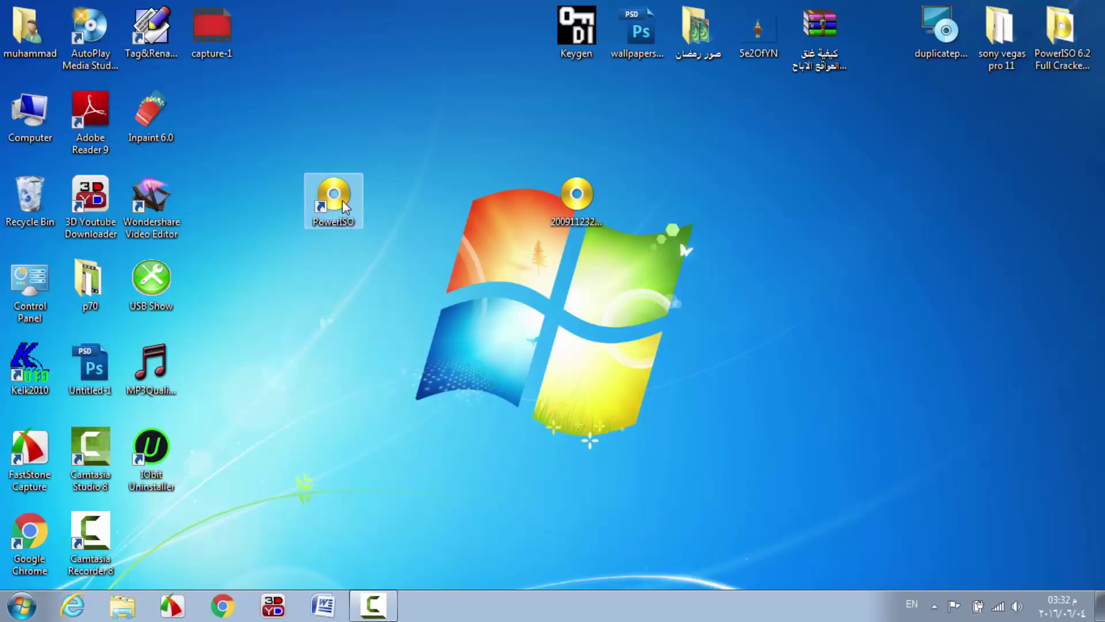
drag(346, 209, 225, 118)
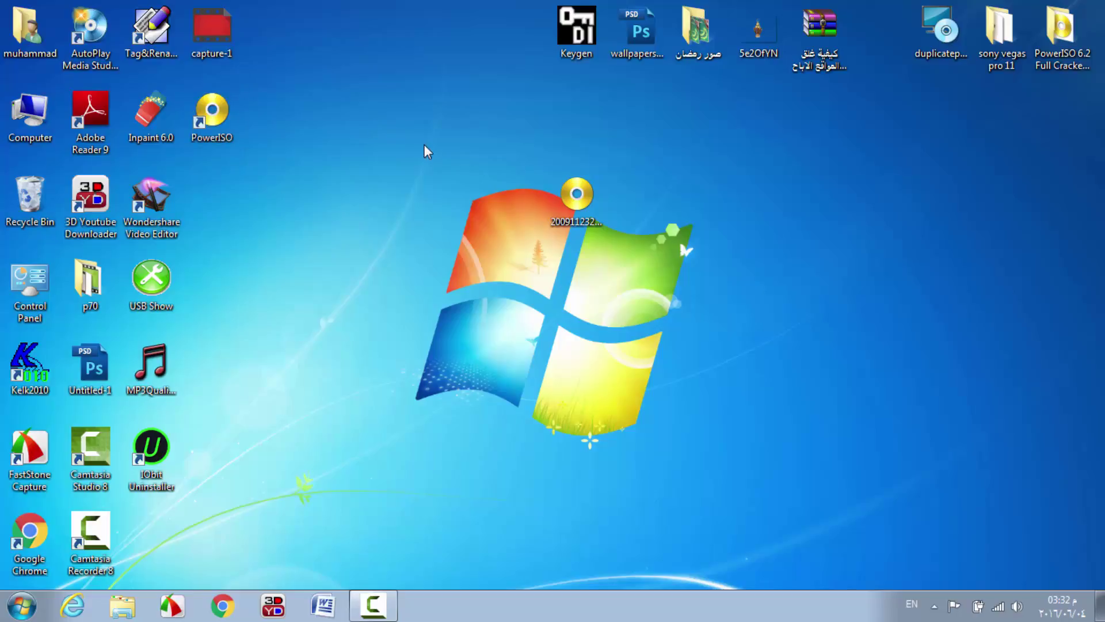
right_click(575, 196)
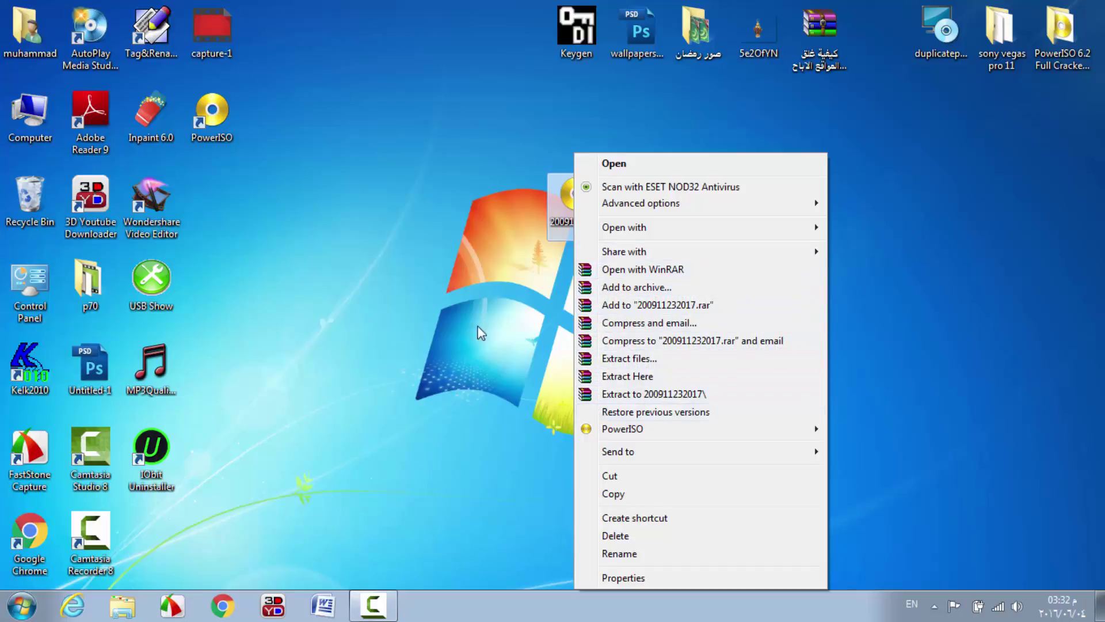
click(484, 308)
drag(576, 196, 541, 156)
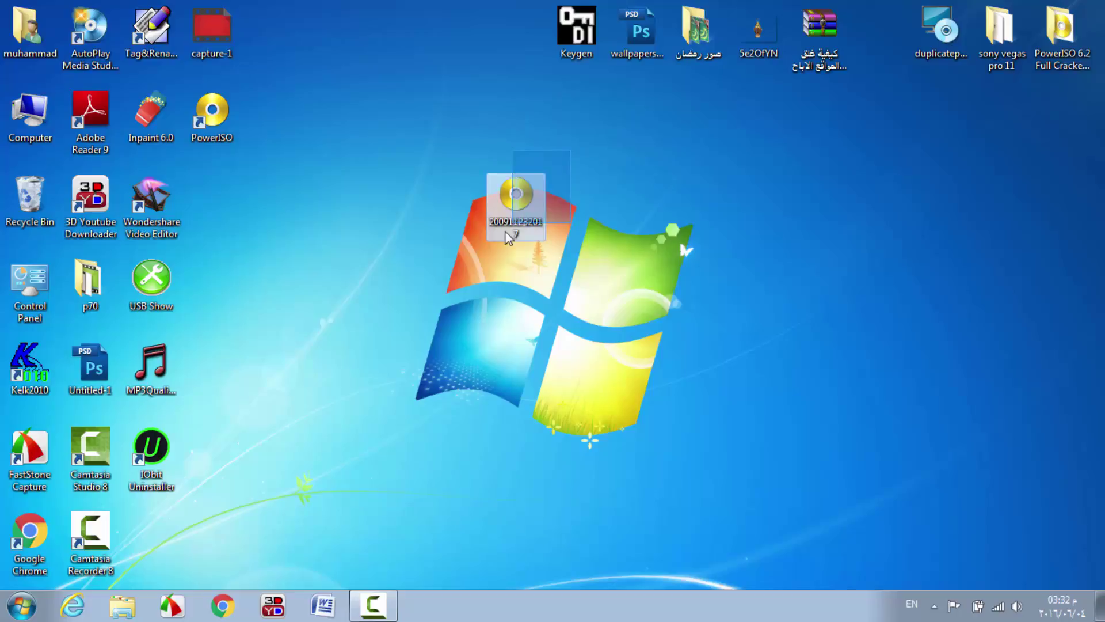
drag(505, 231, 471, 251)
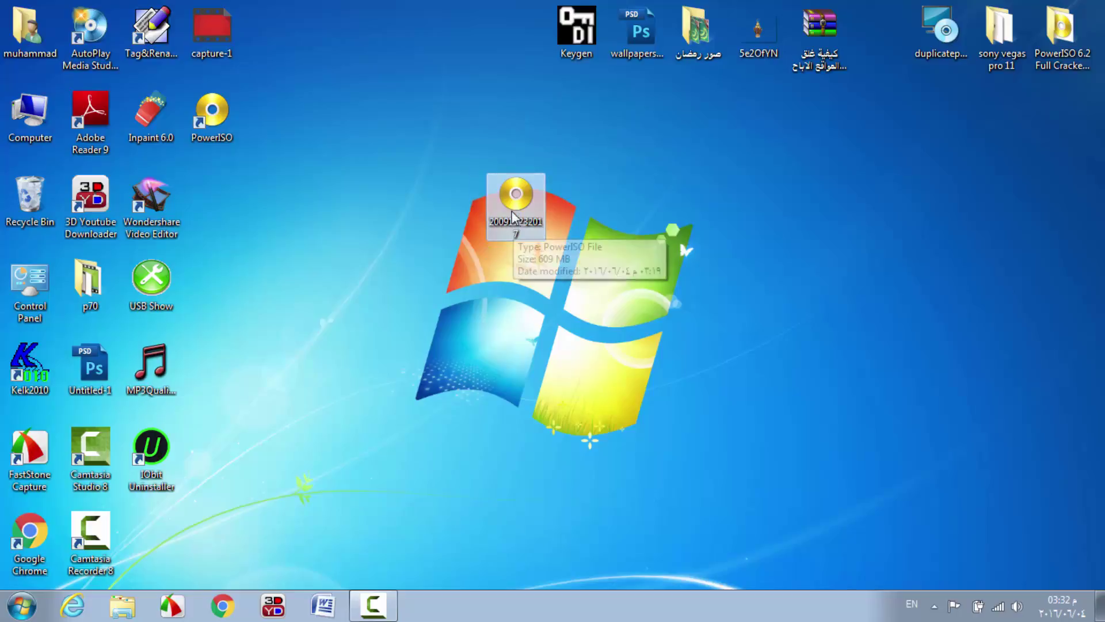
Create a new folder named halo on an empty area of the desktop.
right_click(348, 171)
mouse_move(420, 342)
click(521, 343)
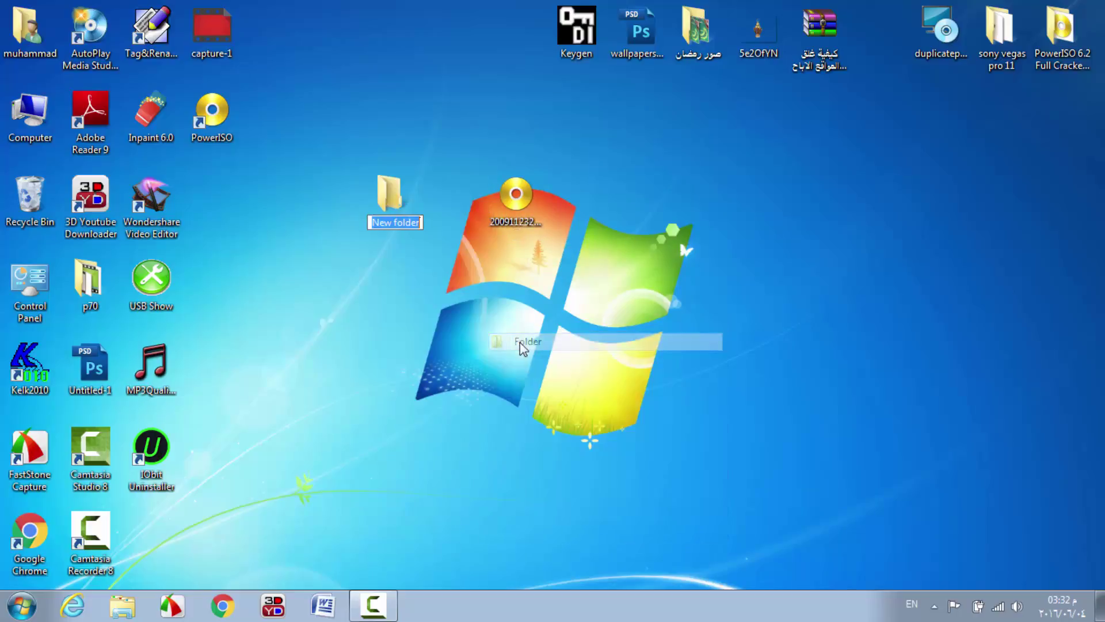
text(halo)
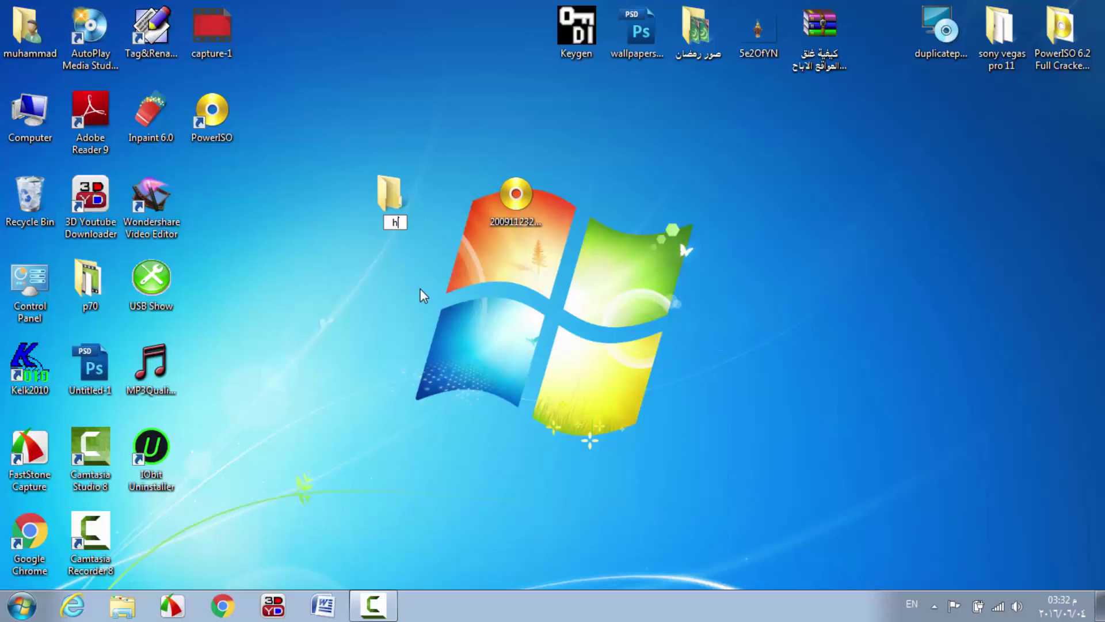
key(Return)
click(420, 288)
click(514, 202)
right_click(515, 203)
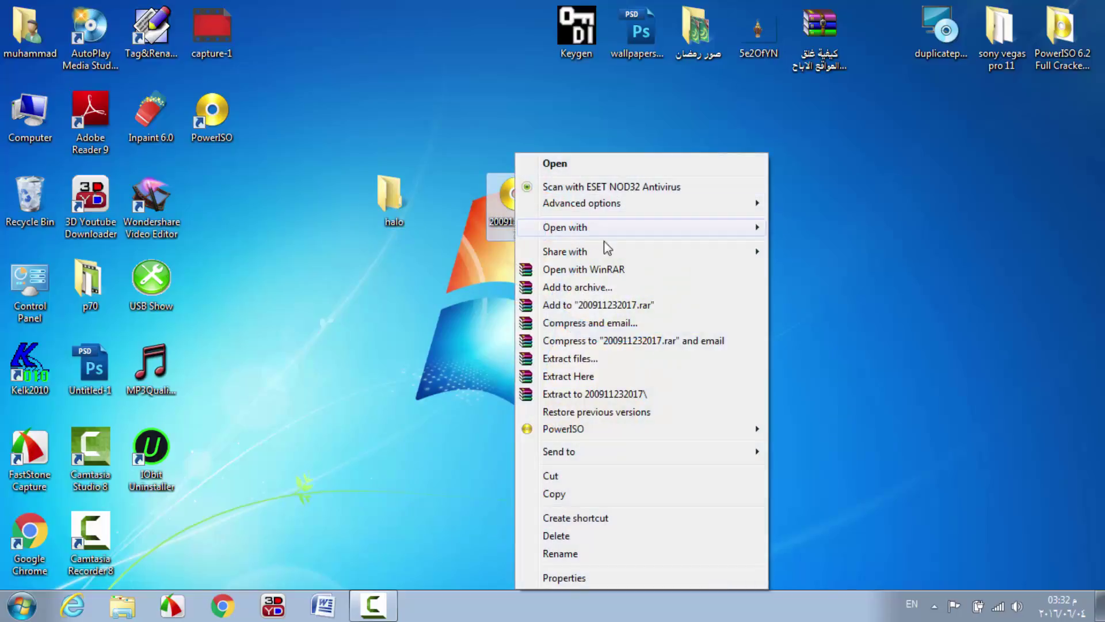
mouse_move(640, 227)
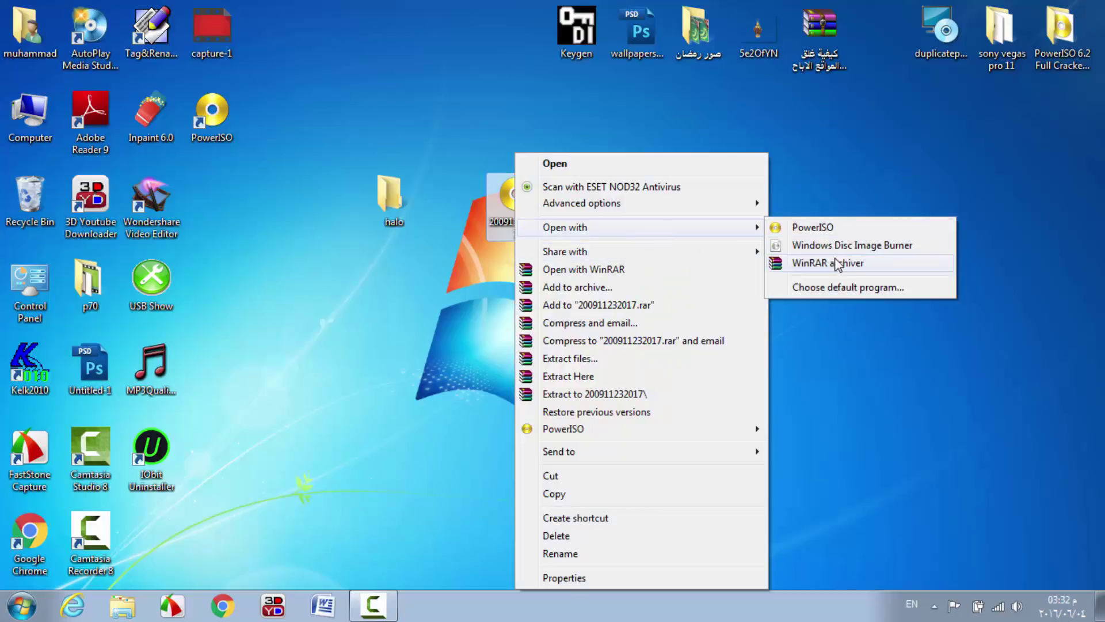
click(852, 264)
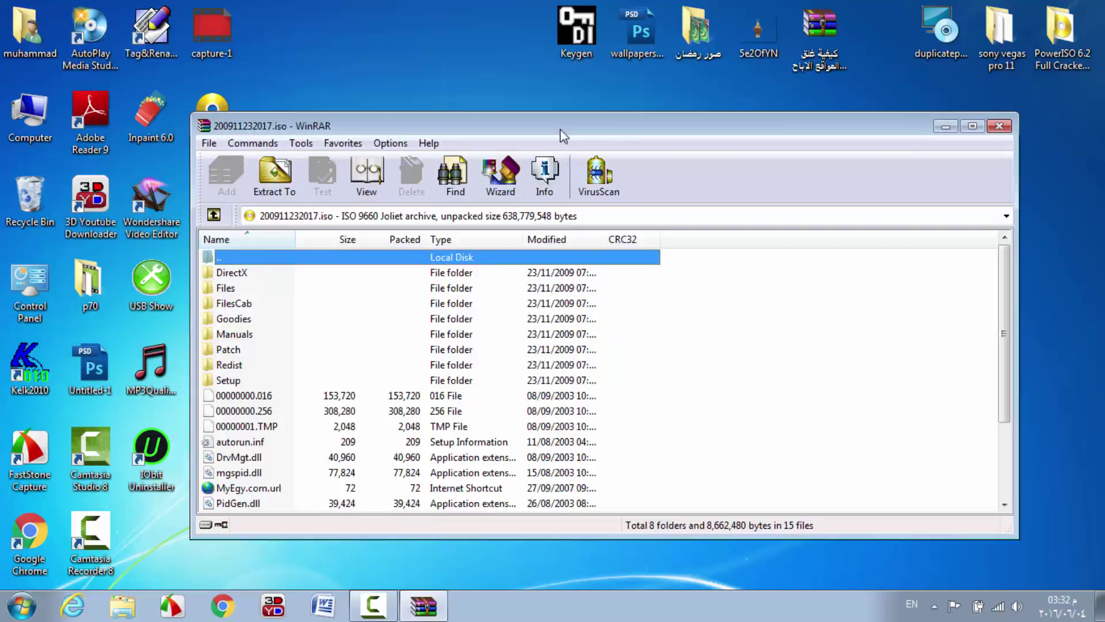
drag(561, 129, 688, 127)
Extract all files and folders of the disc image from WinRAR into the halo desktop folder, and close WinRAR.
scroll(469, 457, down, 3)
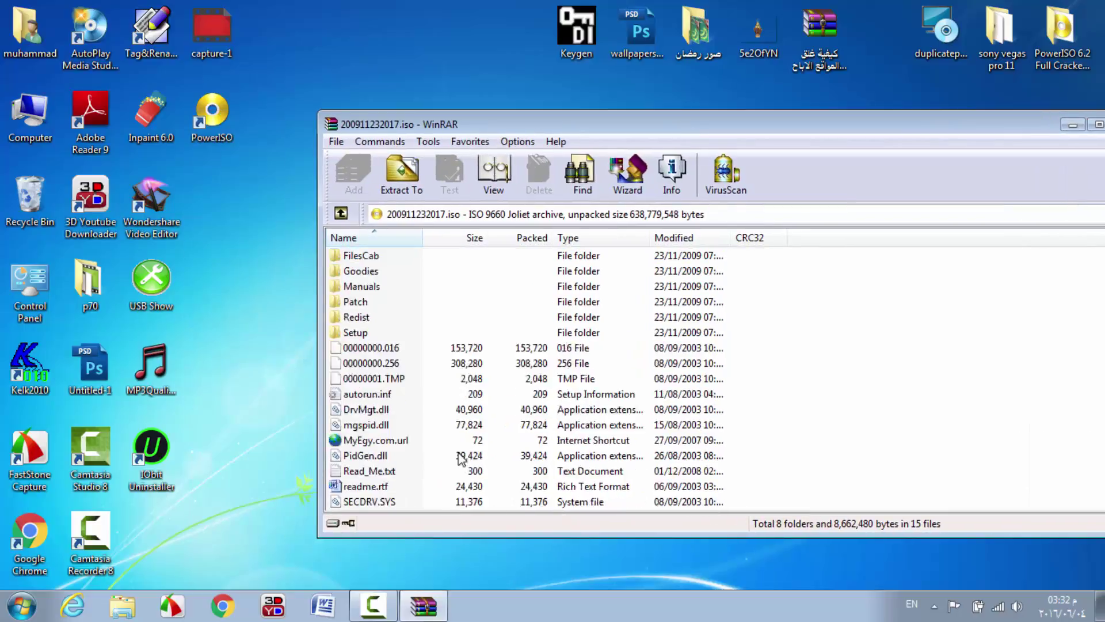
click(380, 471)
key(ctrl+a)
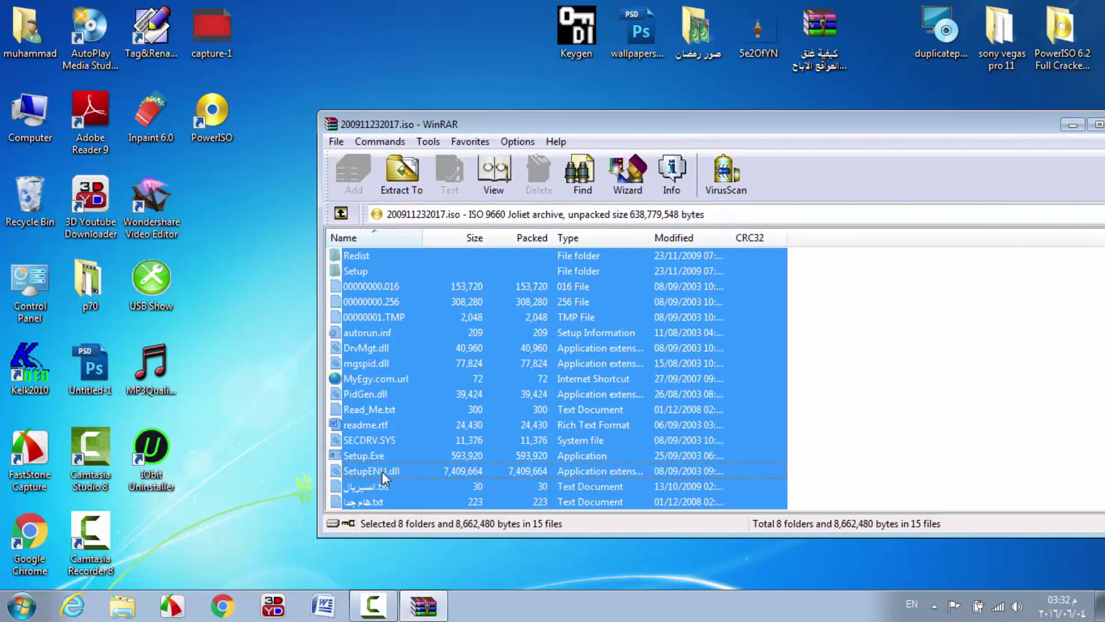
drag(506, 123, 679, 129)
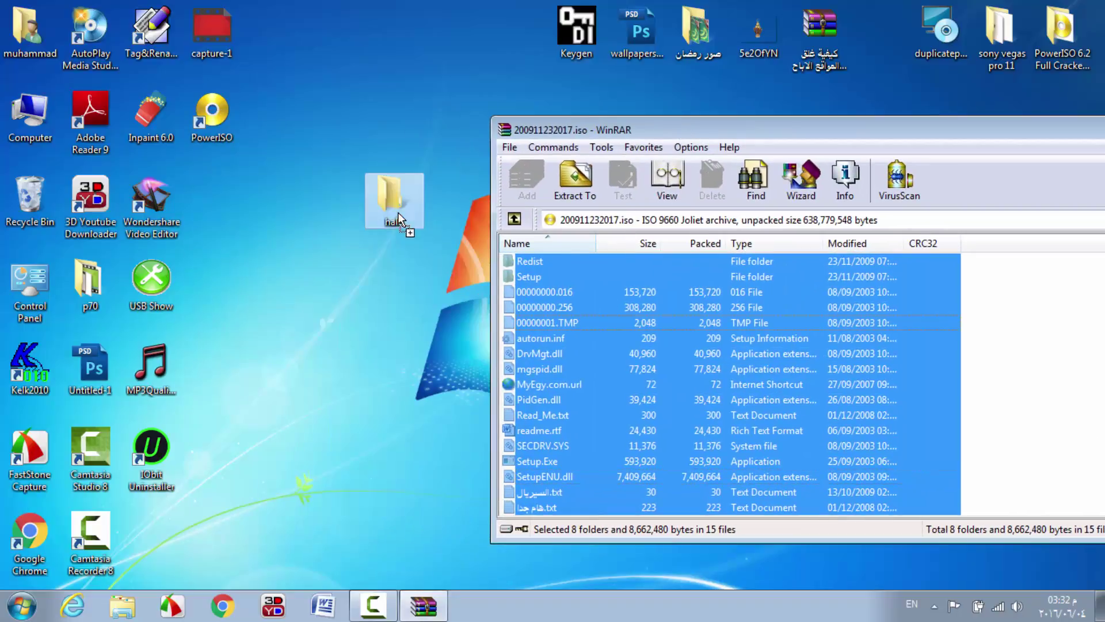
drag(399, 211, 387, 197)
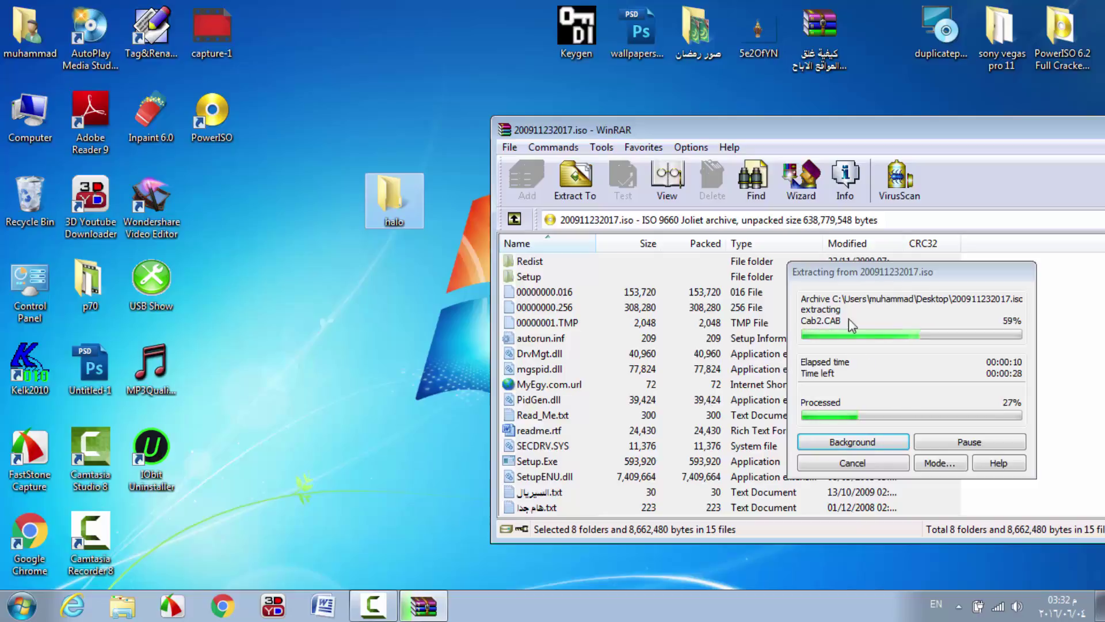
drag(900, 274, 820, 287)
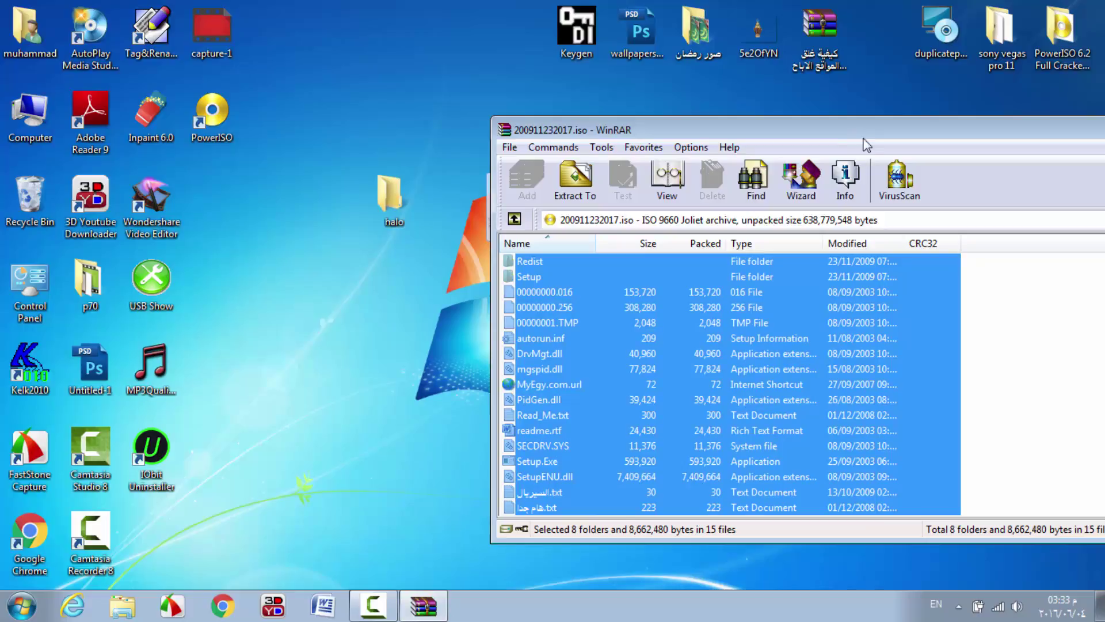
drag(869, 141, 647, 157)
click(1077, 145)
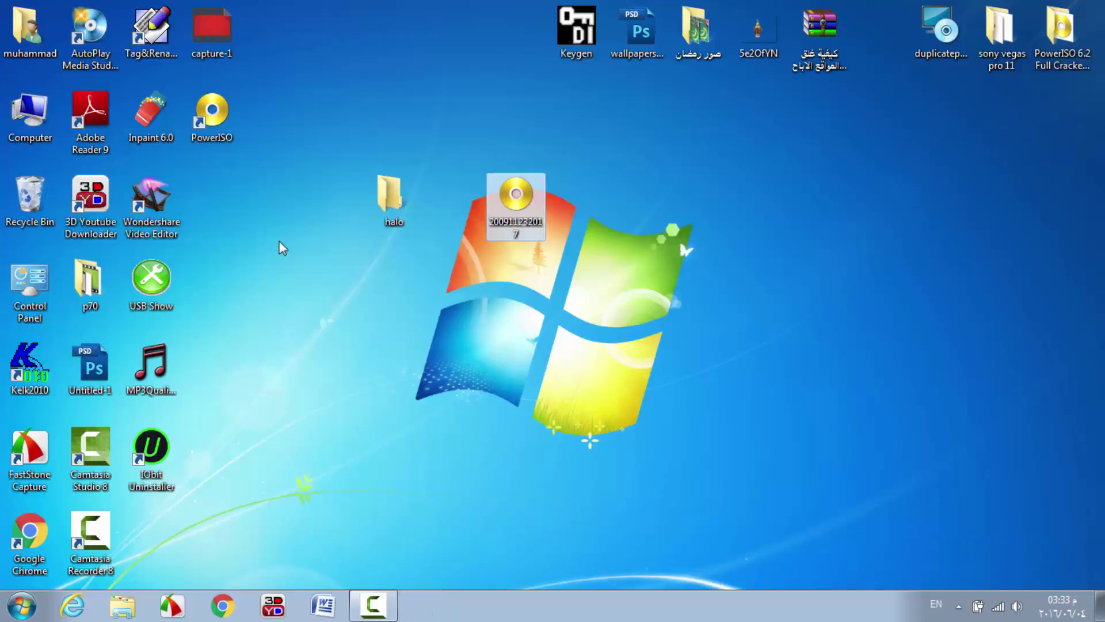
Open the halo folder, run its Setup application to check that it launches, and close the installer and the folder.
double_click(391, 202)
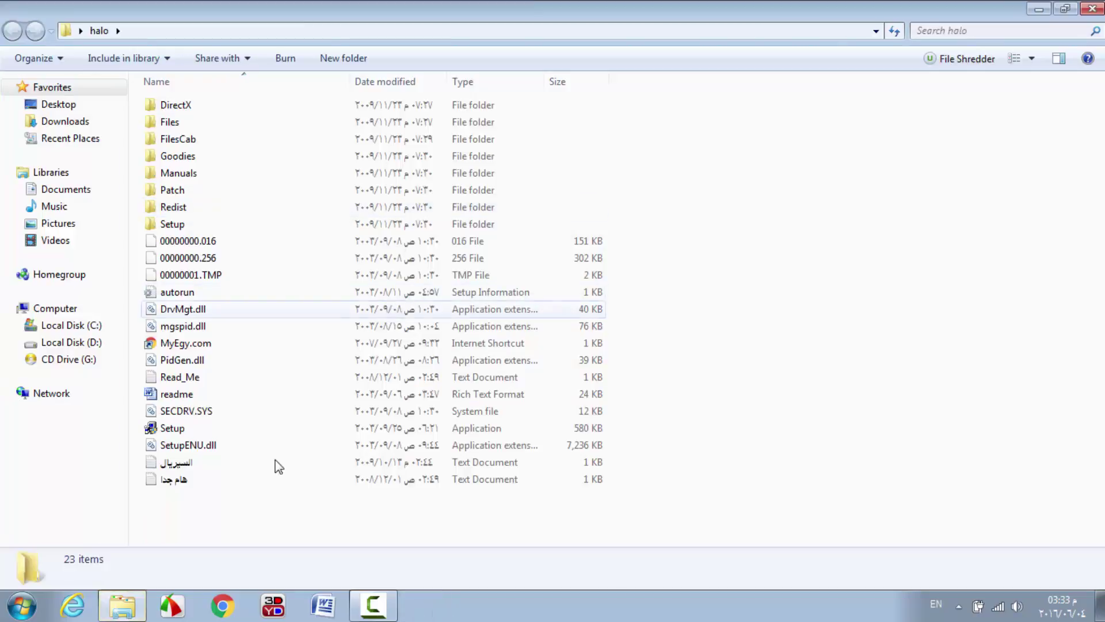
click(176, 429)
double_click(175, 429)
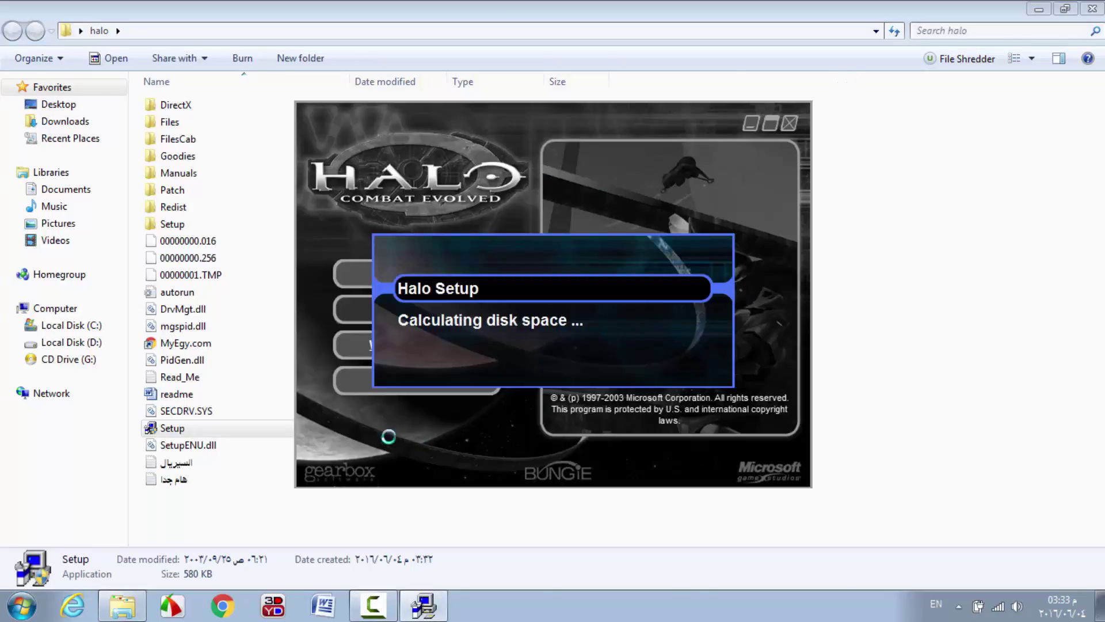
click(792, 124)
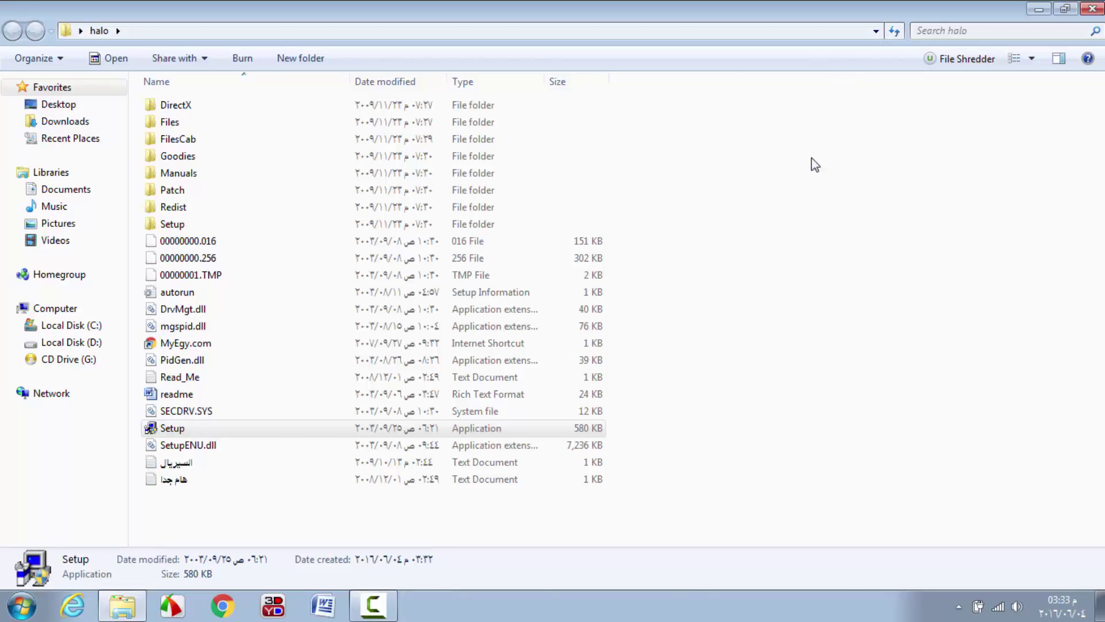
click(1096, 10)
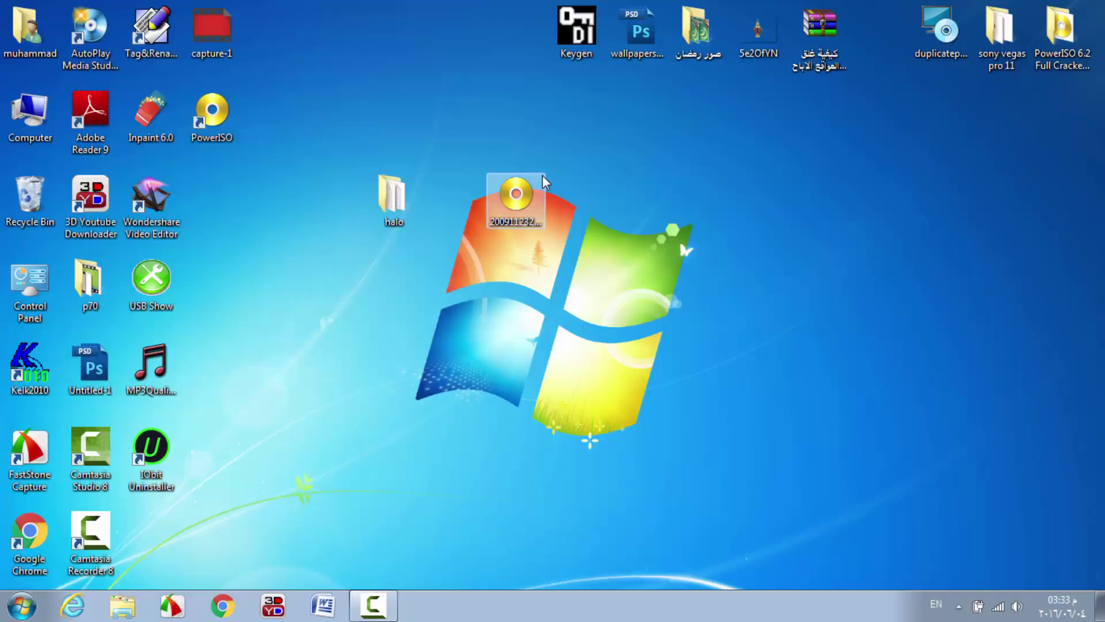
drag(536, 182, 536, 25)
drag(1059, 34, 800, 178)
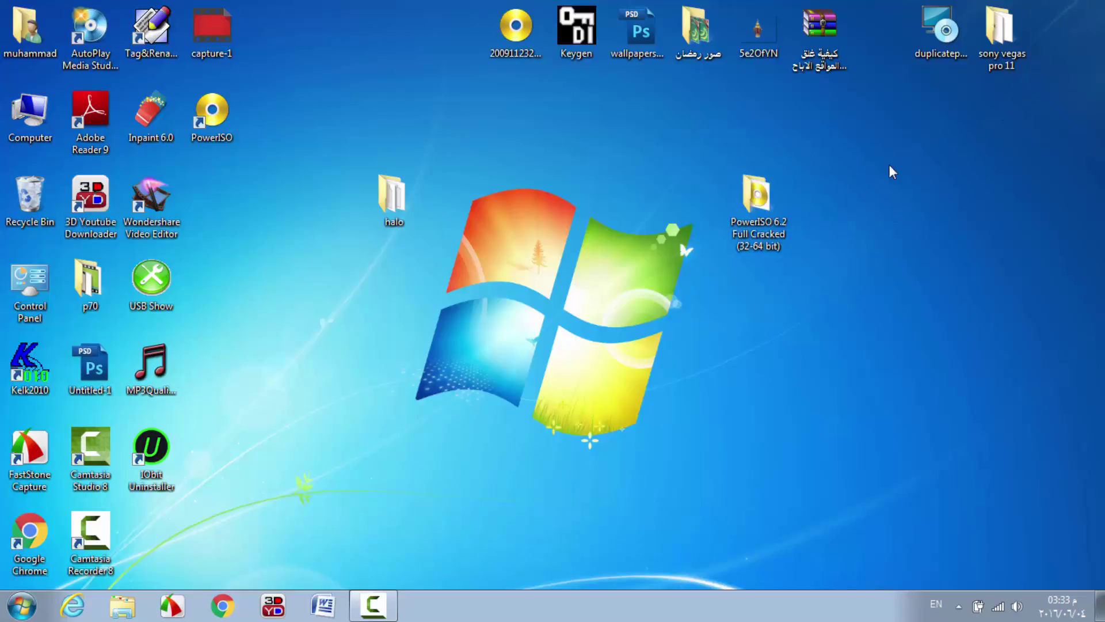